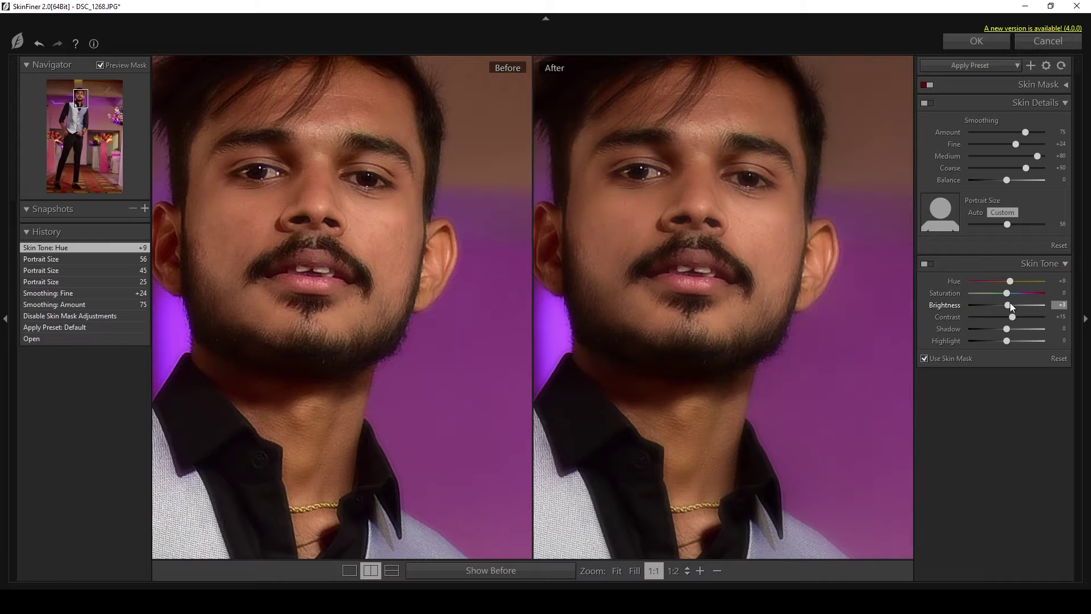
# Step: Set the skin tone contrast to -2 and highlight to +19, and apply the skin smoothing to the photo
pyautogui.moveTo(1012, 317); pyautogui.dragTo(1013, 343)
pyautogui.click(745, 316)
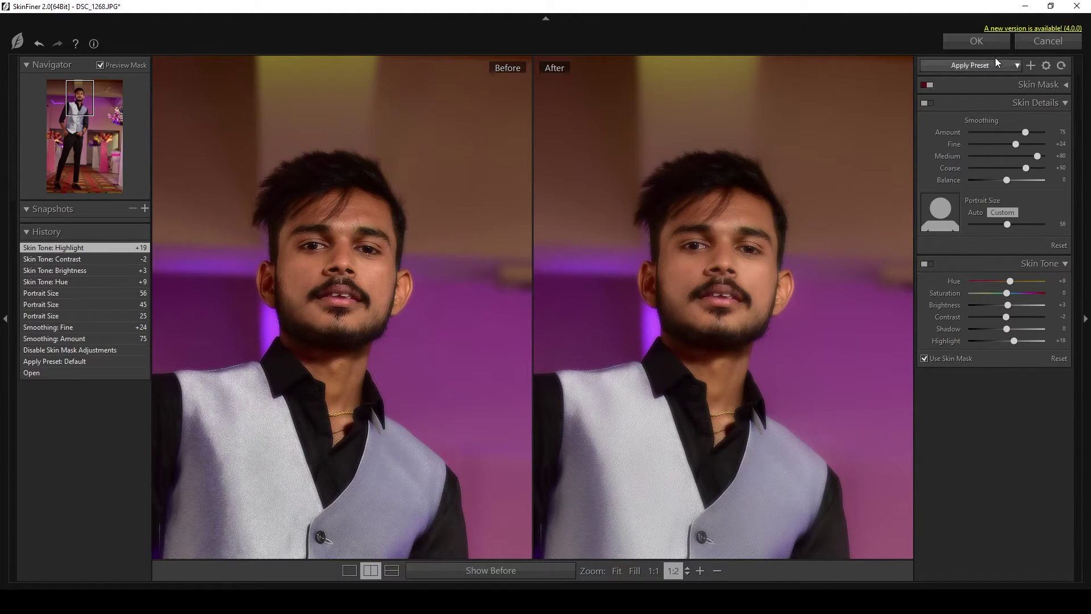
pyautogui.click(977, 43)
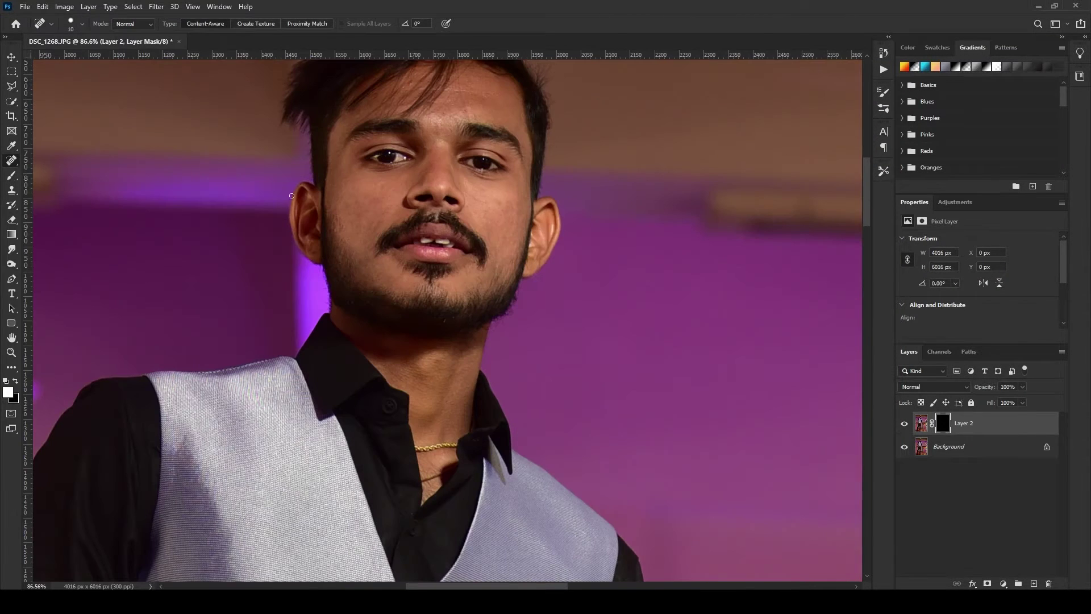
# Step: With a white 70 px brush, paint on Layer 2's mask over the man's left cheek to reveal the smoothed skin
pyautogui.press('b')
pyautogui.press('x')
pyautogui.scroll(3, 533, 241)
pyautogui.press('[')
pyautogui.press('[')
pyautogui.press('[')
pyautogui.press('[')
pyautogui.press('[')
pyautogui.press('[')
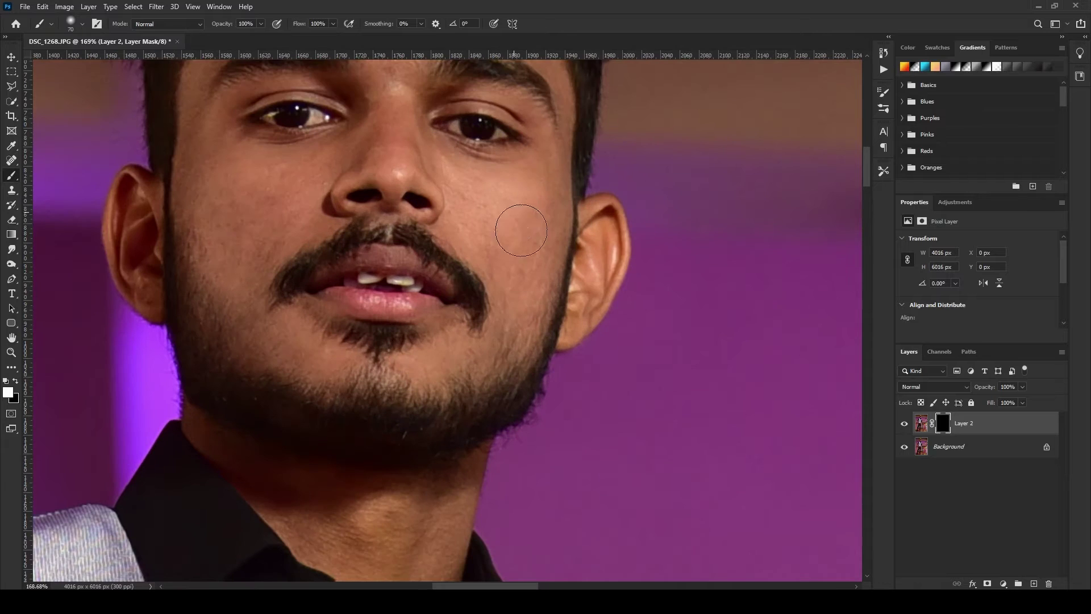
pyautogui.moveTo(521, 230)
pyautogui.mouseDown()
pyautogui.moveTo(593, 292)
pyautogui.moveTo(500, 240)
pyautogui.moveTo(517, 193)
pyautogui.moveTo(485, 245)
pyautogui.mouseUp()
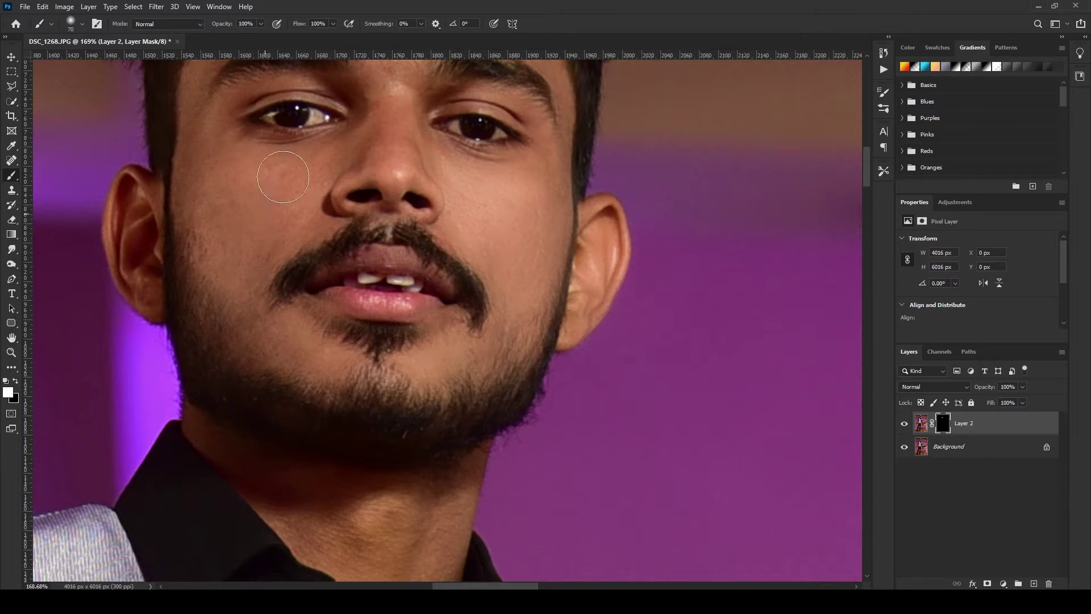
# Step: Paint Layer 2's mask white over the man's right cheek and reduce the brush size for finer areas
pyautogui.keyDown('alt'); pyautogui.click(232, 202); pyautogui.keyUp('alt')
pyautogui.moveTo(218, 71); pyautogui.dragTo(330, 288)
pyautogui.press('[')
pyautogui.press('[')
pyautogui.press('[')
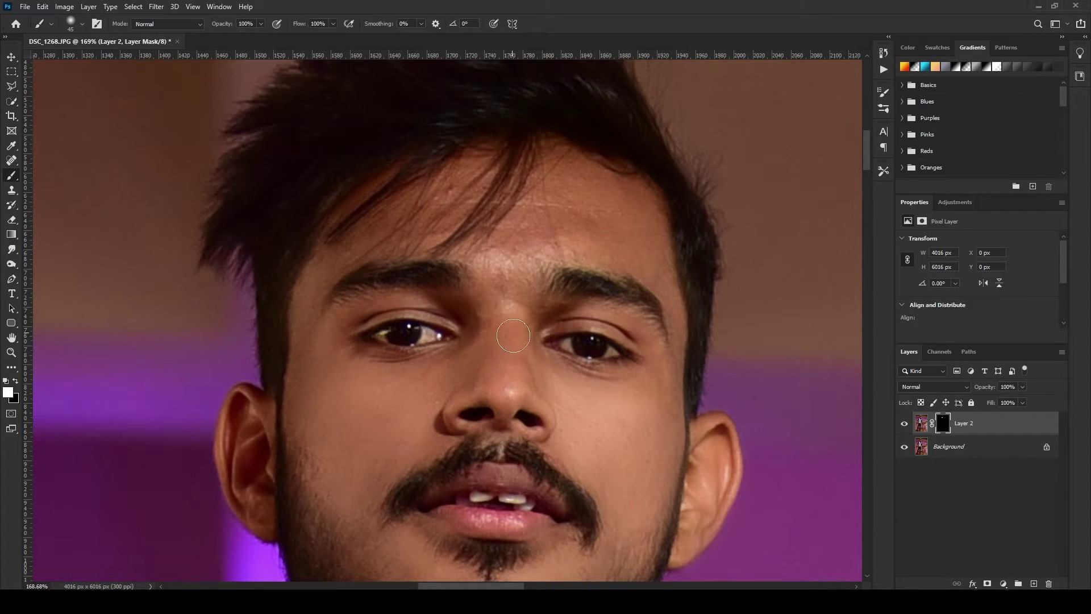
# Step: With a 30 px brush, reveal the smoothed skin on Layer 2's mask over the nose and forehead
pyautogui.scroll(2, 501, 401)
pyautogui.press('[')
pyautogui.press('[')
pyautogui.press('[')
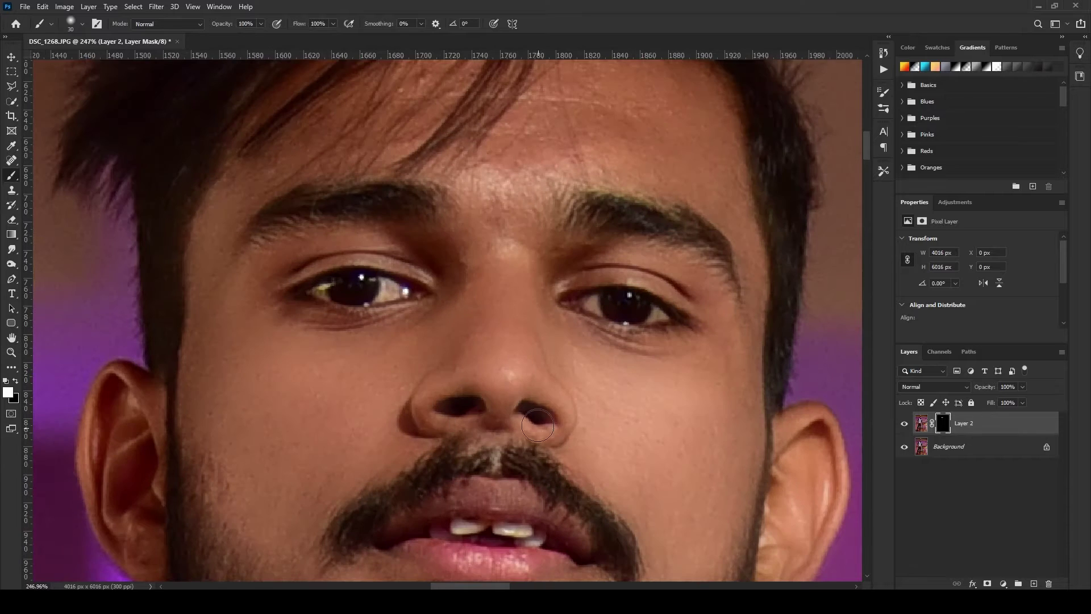
pyautogui.scroll(-1, 605, 196)
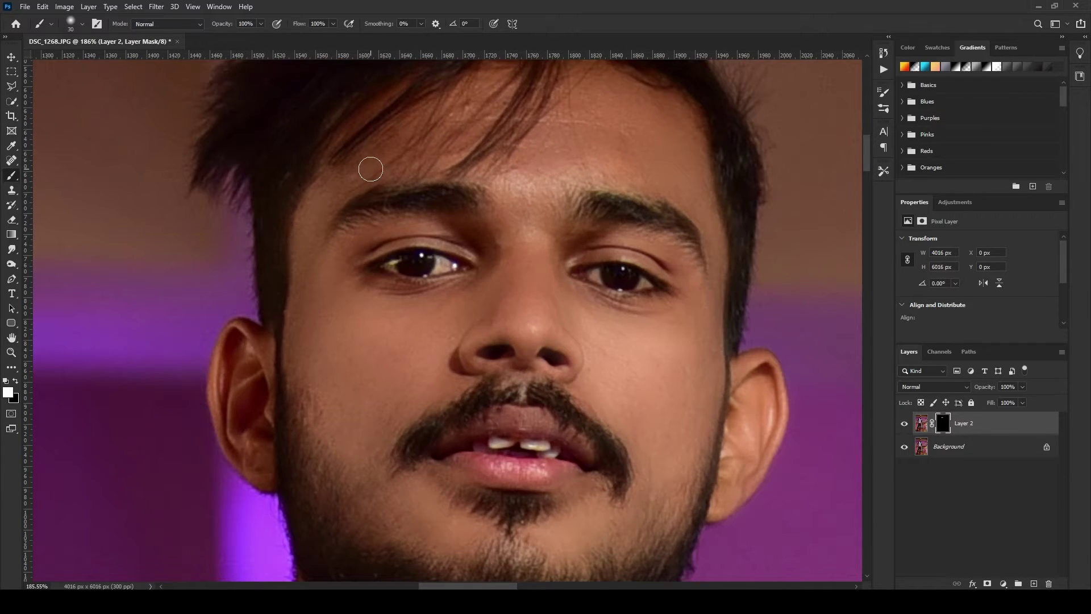
pyautogui.scroll(-2, 307, 276)
# Step: Paint Layer 2's mask white over the neck to reveal the smoothed skin
pyautogui.scroll(-4, 377, 361)
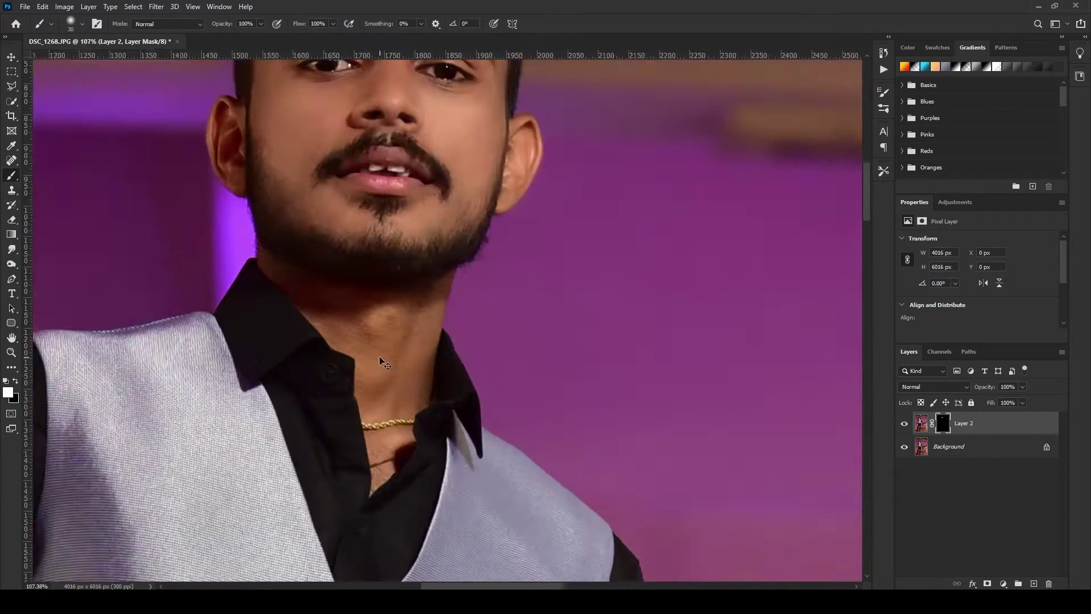
pyautogui.scroll(1, 404, 404)
pyautogui.moveTo(351, 443)
pyautogui.mouseDown()
pyautogui.moveTo(425, 467)
pyautogui.moveTo(381, 520)
pyautogui.mouseUp()
# Step: Extend the white painting on Layer 2's mask to the hand and the skin around the mouth
pyautogui.scroll(-4, 375, 483)
pyautogui.scroll(-6, 392, 352)
pyautogui.scroll(3, 400, 293)
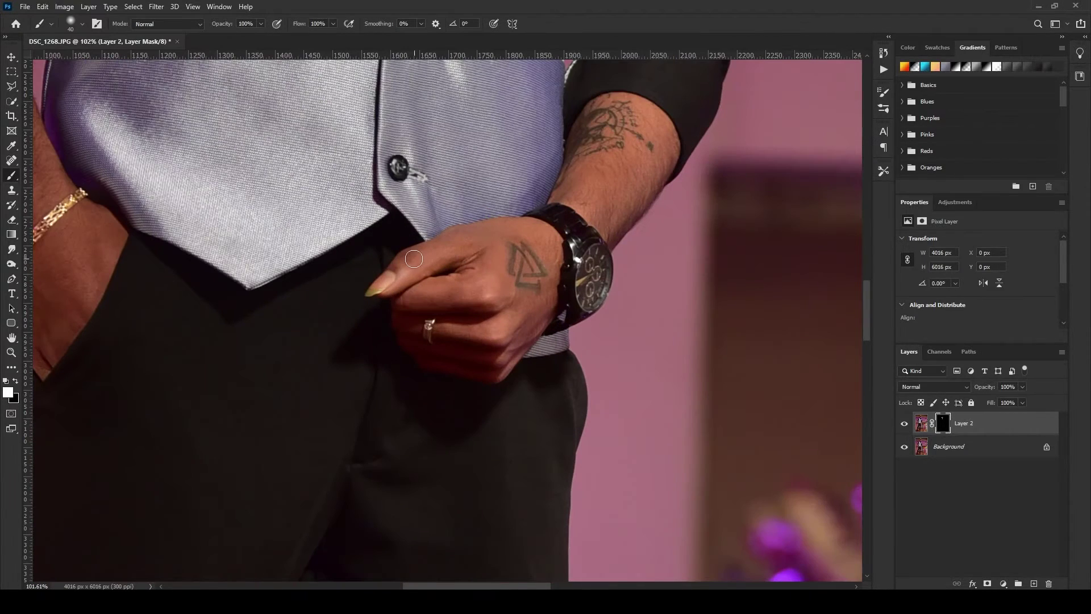
pyautogui.scroll(-4, 548, 313)
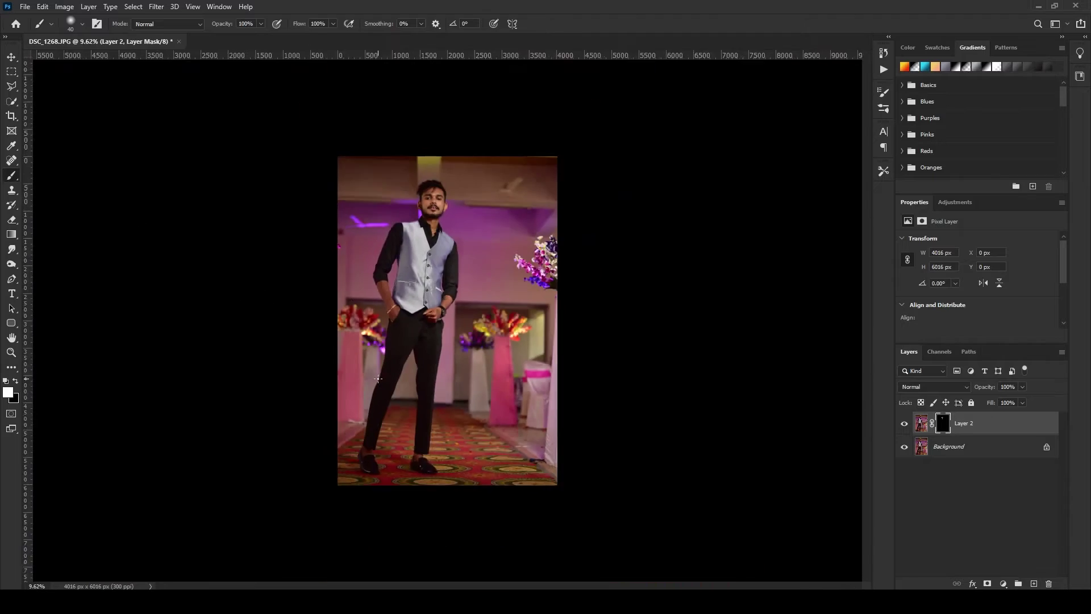
pyautogui.scroll(6, 433, 175)
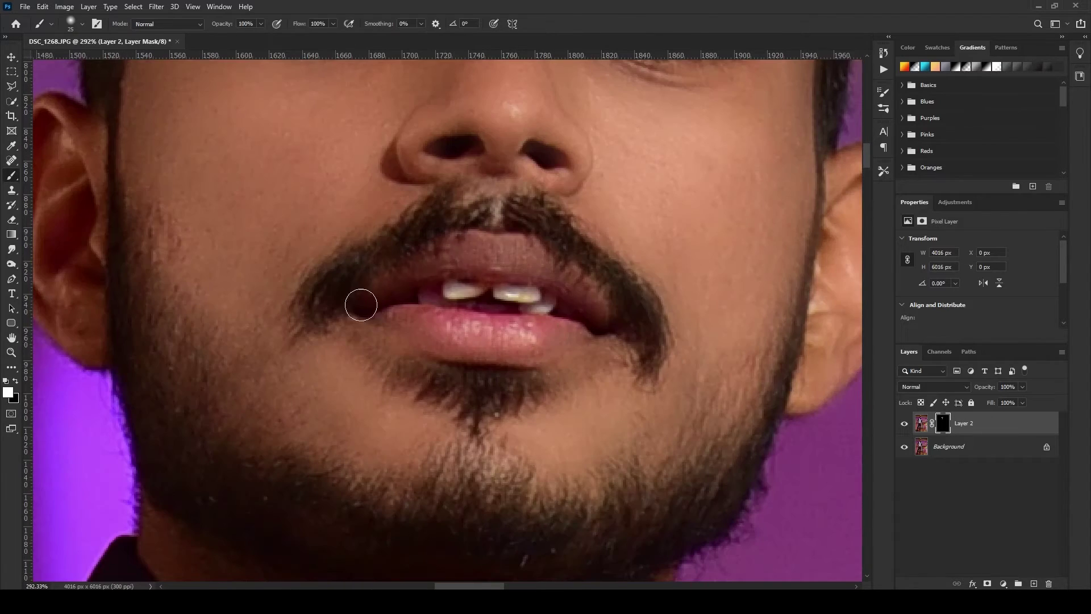
pyautogui.scroll(-6, 360, 302)
# Step: Merge all visible layers into a new top layer and open it in the Camera Raw Filter
pyautogui.hotkey('ctrl', 'alt', 'shift', 'e')
pyautogui.scroll(4, 448, 278)
pyautogui.click(157, 7)
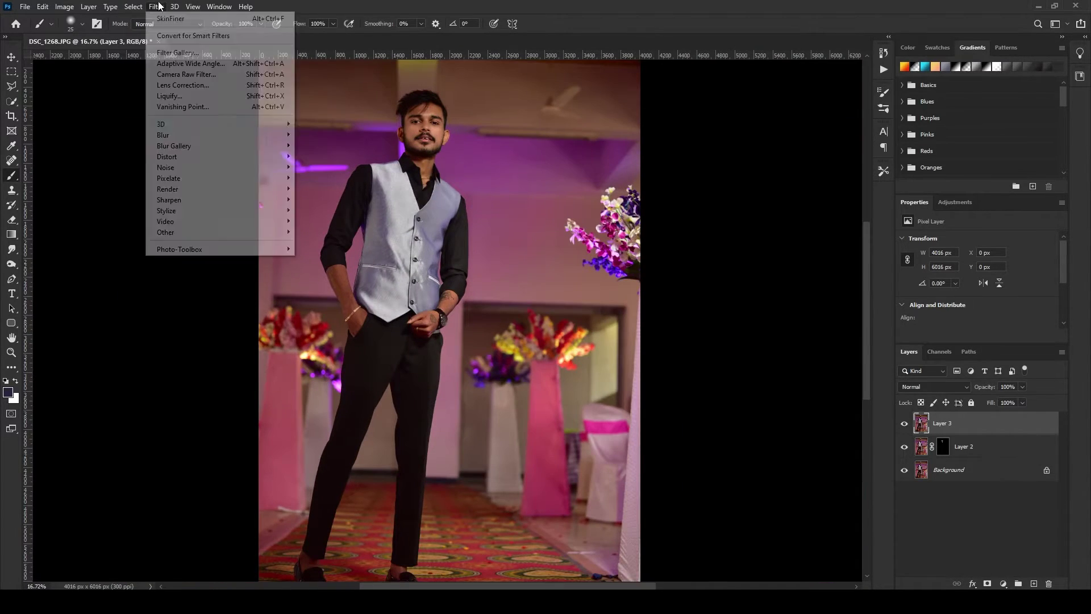
pyautogui.click(186, 78)
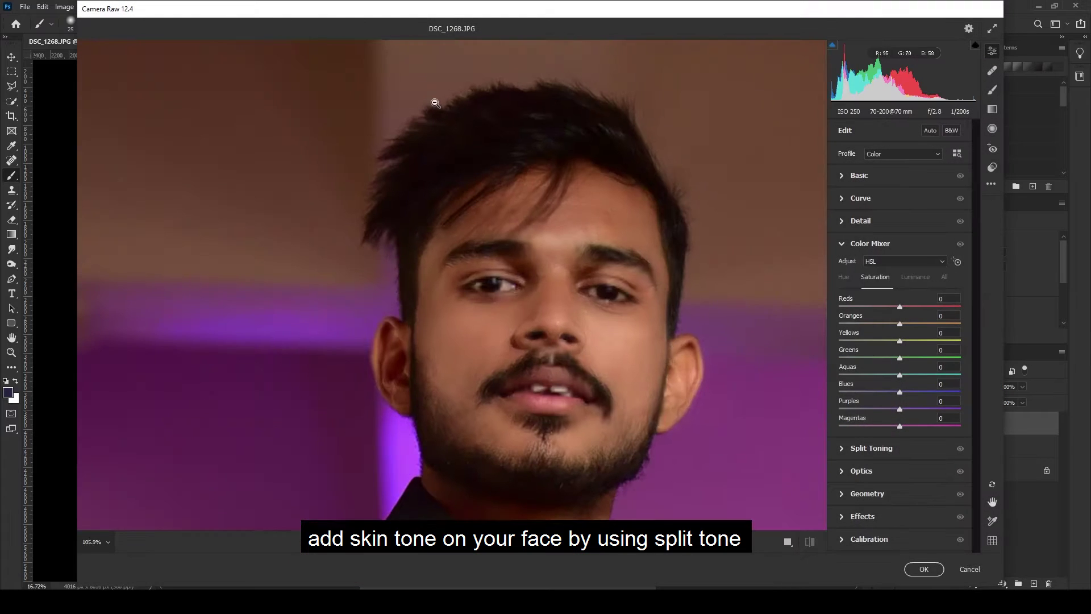
# Step: Split-tone the photo with highlights hue 29 and saturation 10 and shadows saturation 5, adjust the shadow hue, and apply the filter
pyautogui.click(871, 267)
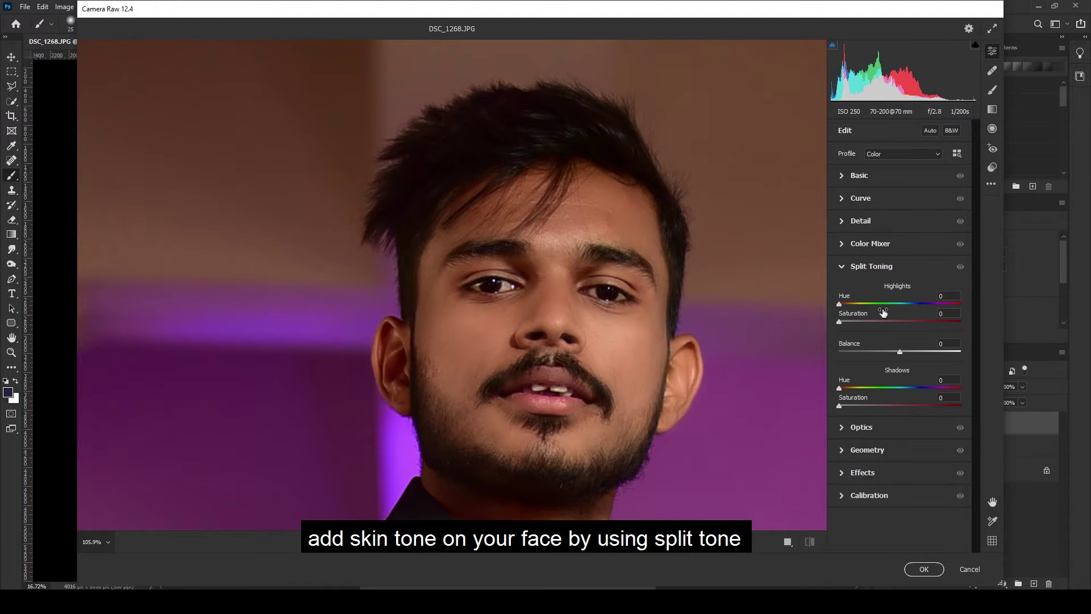
pyautogui.moveTo(839, 304)
pyautogui.mouseDown()
pyautogui.moveTo(849, 304)
pyautogui.moveTo(848, 322)
pyautogui.moveTo(850, 304)
pyautogui.mouseUp()
pyautogui.moveTo(841, 407); pyautogui.dragTo(905, 388)
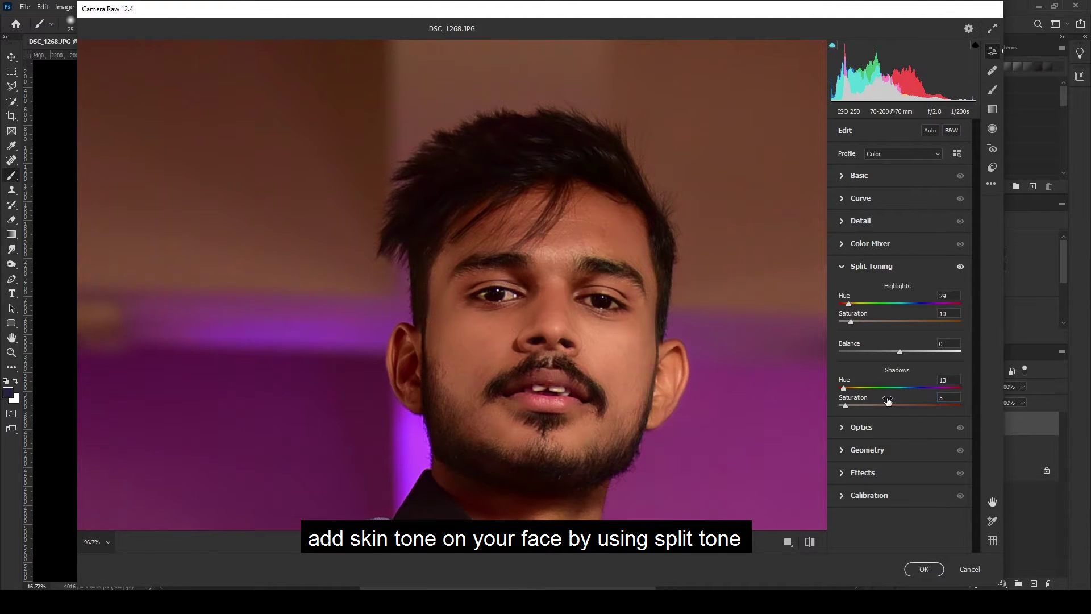
pyautogui.moveTo(843, 390); pyautogui.dragTo(839, 389)
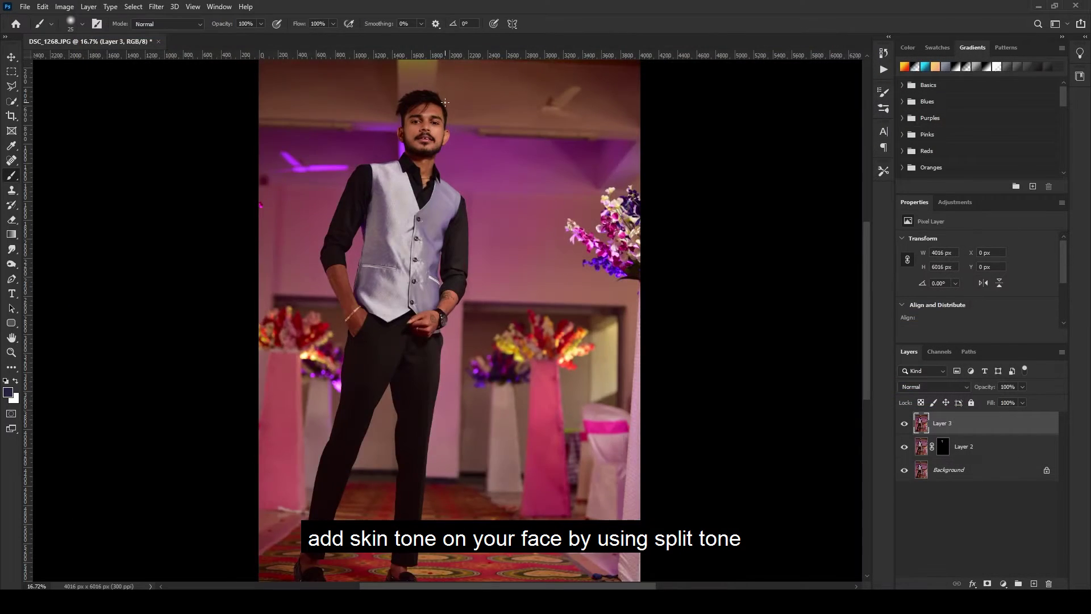
# Step: Add a black mask to Layer 3 and paint white over the face with a 40 px brush to reveal the toning
pyautogui.scroll(5, 517, 196)
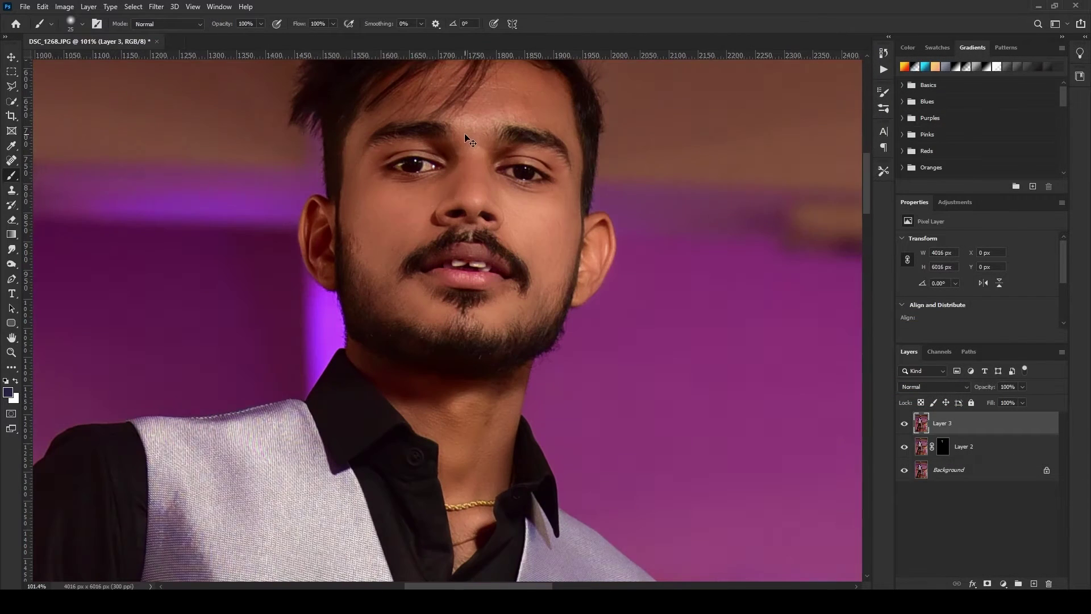
pyautogui.scroll(2, 514, 199)
pyautogui.press(']')
pyautogui.press(']')
pyautogui.press(']')
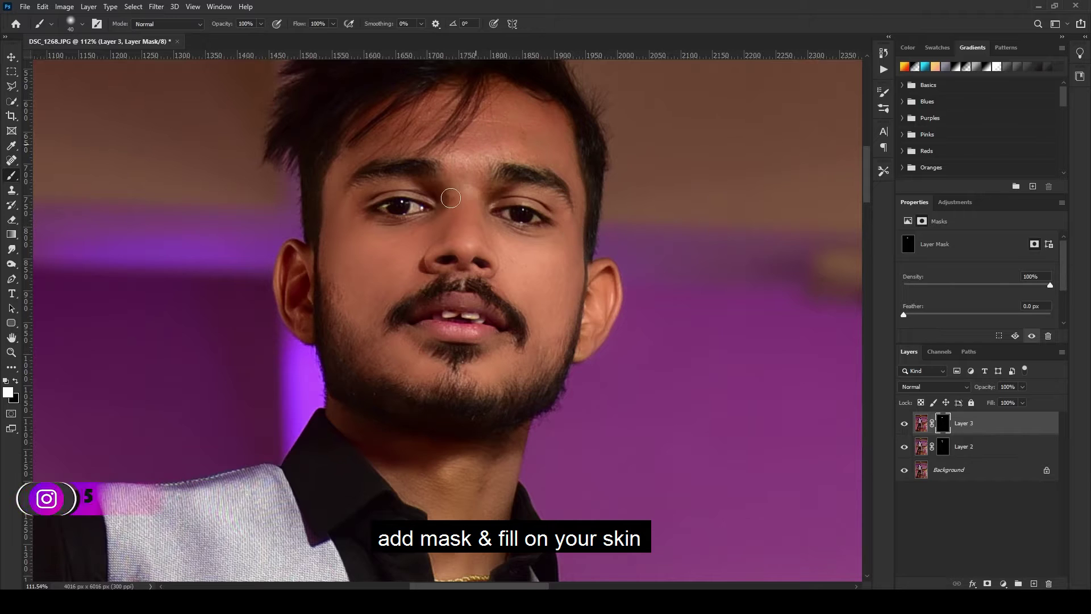
# Step: Enlarge the brush to 60 px and paint Layer 3's mask white over the neck
pyautogui.scroll(-5, 490, 455)
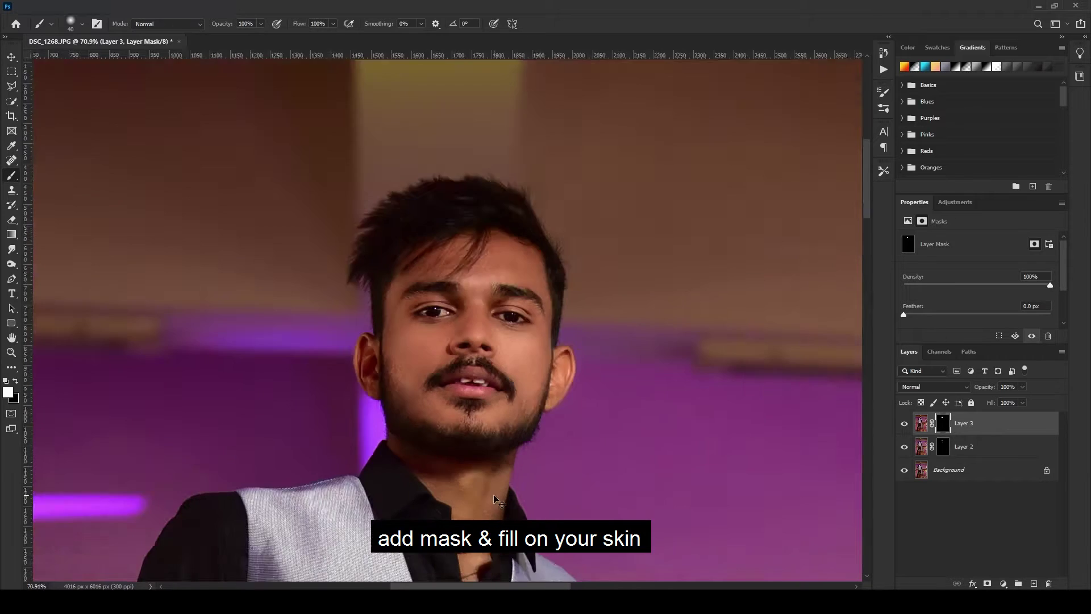
pyautogui.scroll(8, 484, 499)
pyautogui.press(']')
pyautogui.press(']')
pyautogui.moveTo(511, 441)
pyautogui.mouseDown()
pyautogui.moveTo(475, 549)
pyautogui.moveTo(454, 492)
pyautogui.mouseUp()
pyautogui.scroll(-6, 475, 549)
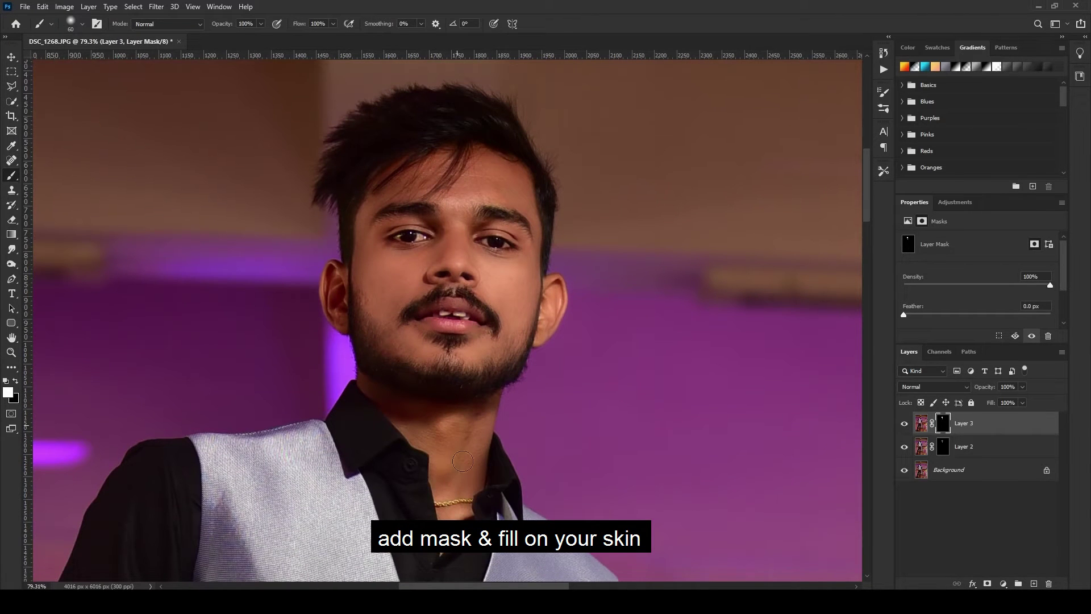
# Step: Enlarge the brush to 90 px and paint Layer 3's mask white over the forearm with the bracelet
pyautogui.scroll(-8, 463, 420)
pyautogui.scroll(9, 345, 252)
pyautogui.press(']')
pyautogui.press(']')
pyautogui.press(']')
pyautogui.moveTo(366, 297); pyautogui.dragTo(455, 472)
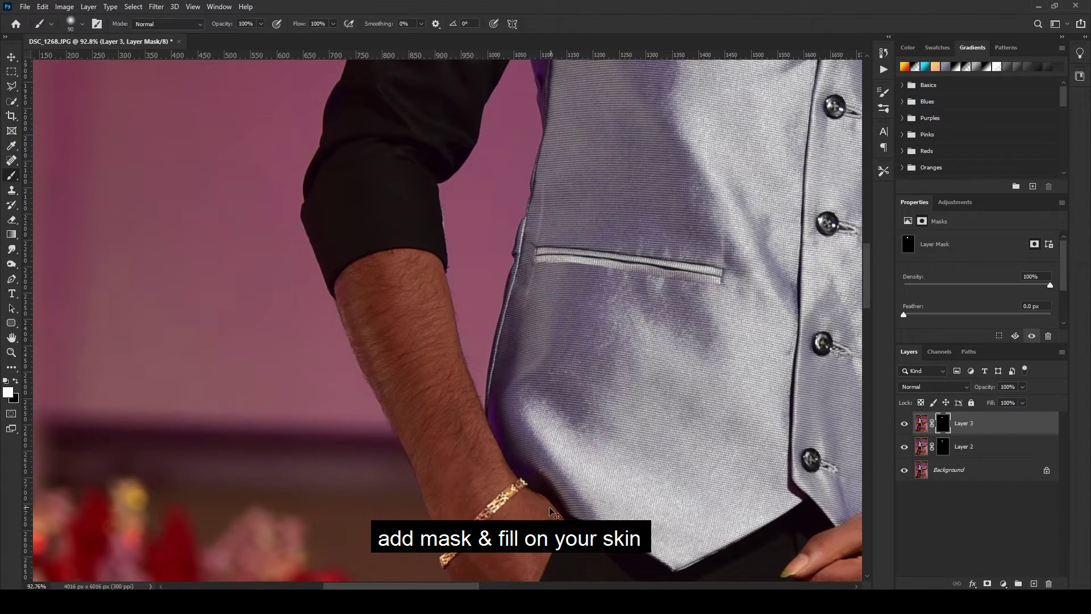
# Step: Paint Layer 3's mask white over the hand with the watch and fit the whole photo in view
pyautogui.scroll(-2, 515, 501)
pyautogui.scroll(-4, 514, 501)
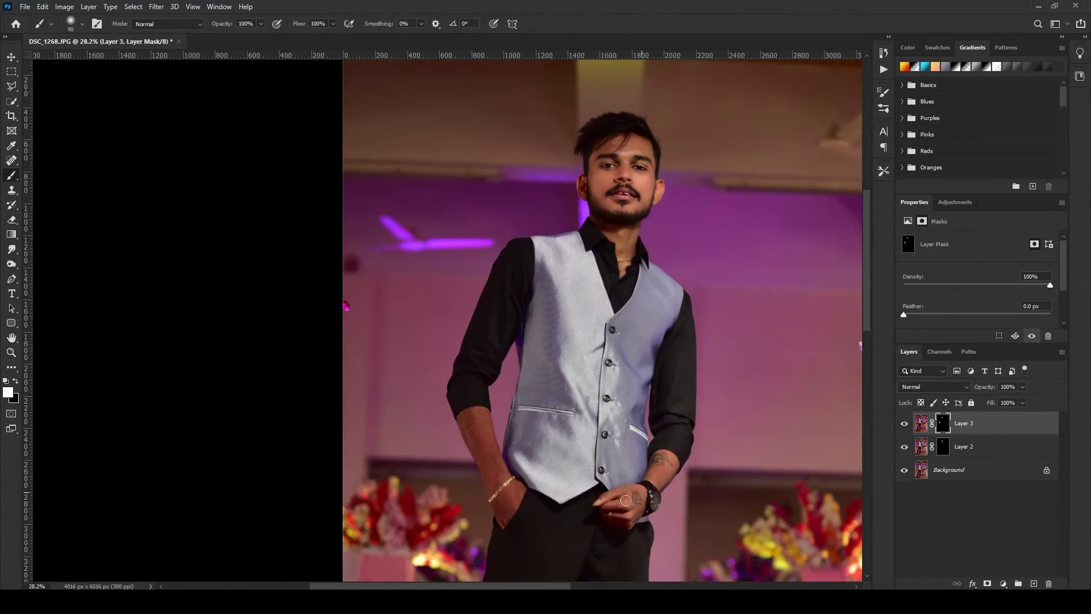
pyautogui.hotkey('ctrl', '0')
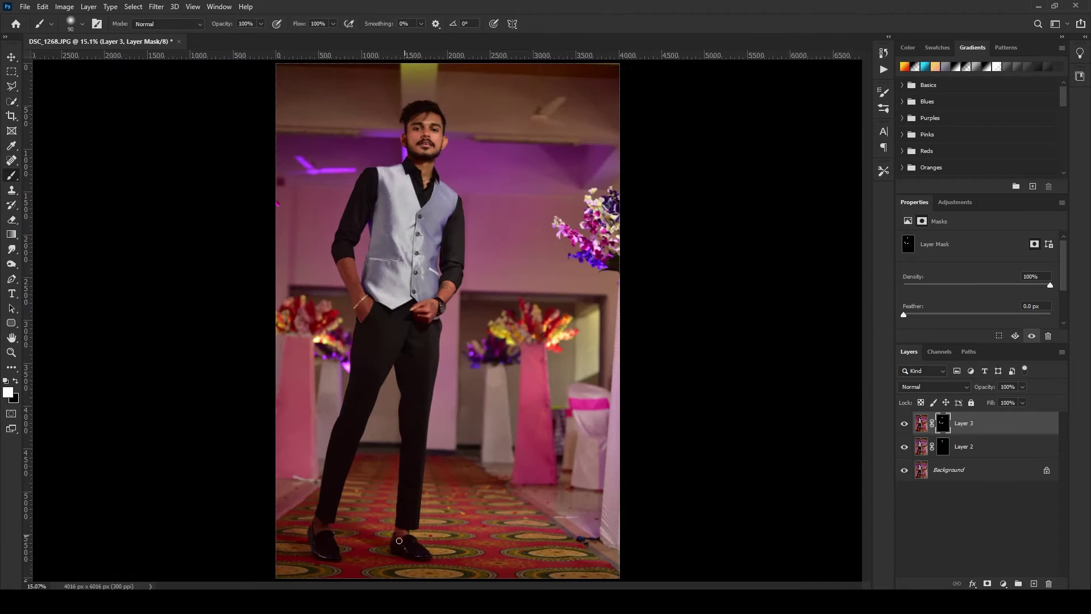
# Step: Lower Layer 3's opacity to about 61% to soften the skin toning
pyautogui.scroll(-1, 380, 457)
pyautogui.moveTo(998, 400); pyautogui.dragTo(1004, 399)
pyautogui.scroll(8, 435, 213)
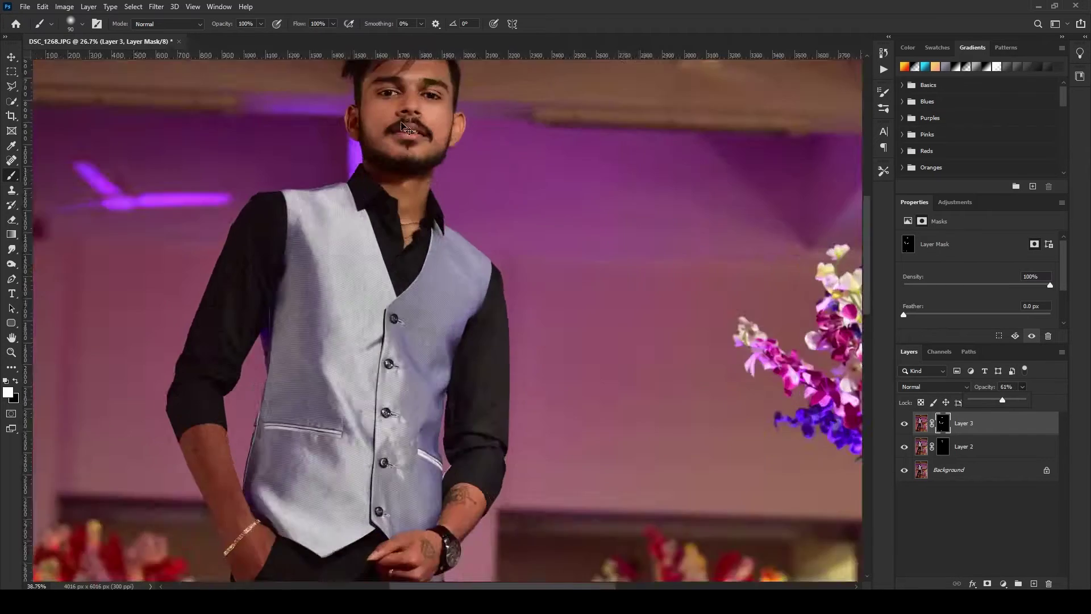
pyautogui.click(469, 163)
pyautogui.moveTo(469, 163); pyautogui.dragTo(561, 448)
pyautogui.click(1022, 387)
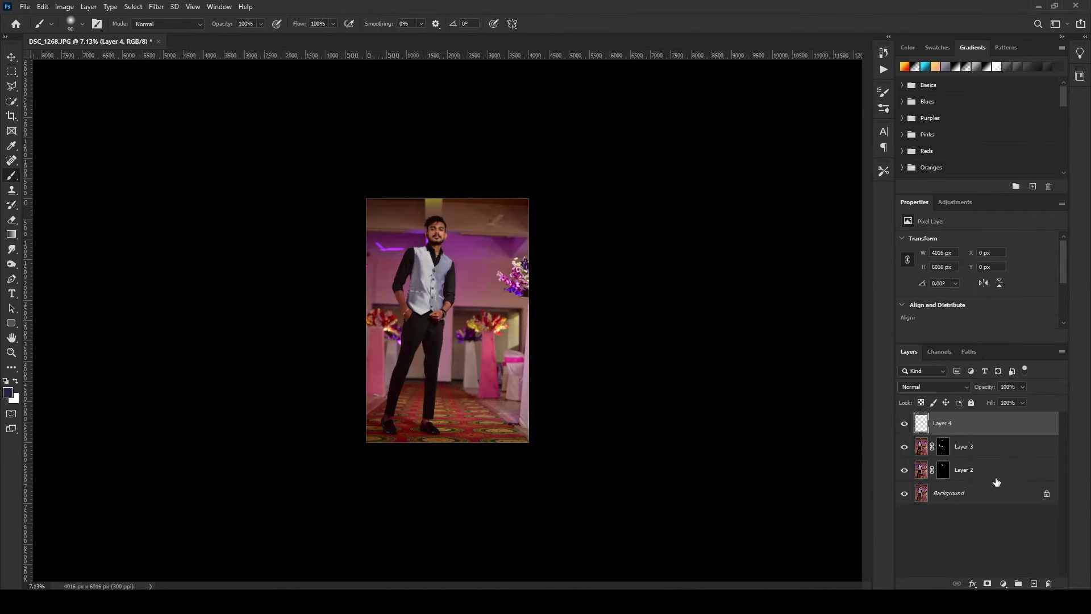
# Step: Group Layer 2 and Layer 3 together
pyautogui.click(943, 470)
pyautogui.keyDown('shift'); pyautogui.click(943, 446); pyautogui.keyUp('shift')
pyautogui.hotkey('ctrl', 'g')
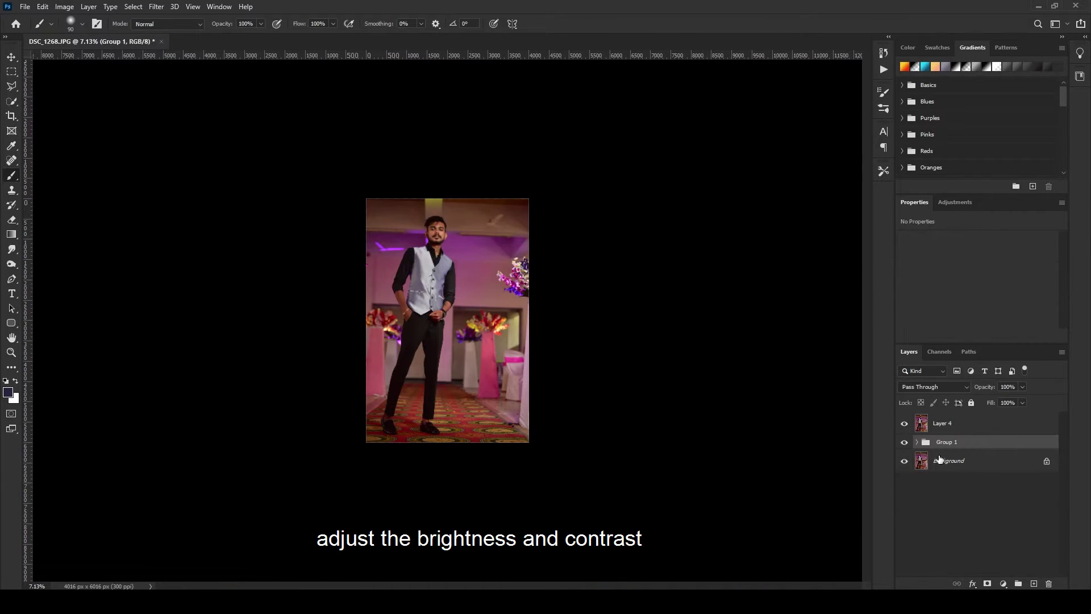
# Step: Add a Brightness/Contrast adjustment layer above Layer 4 with brightness 38 and contrast -16
pyautogui.click(1003, 583)
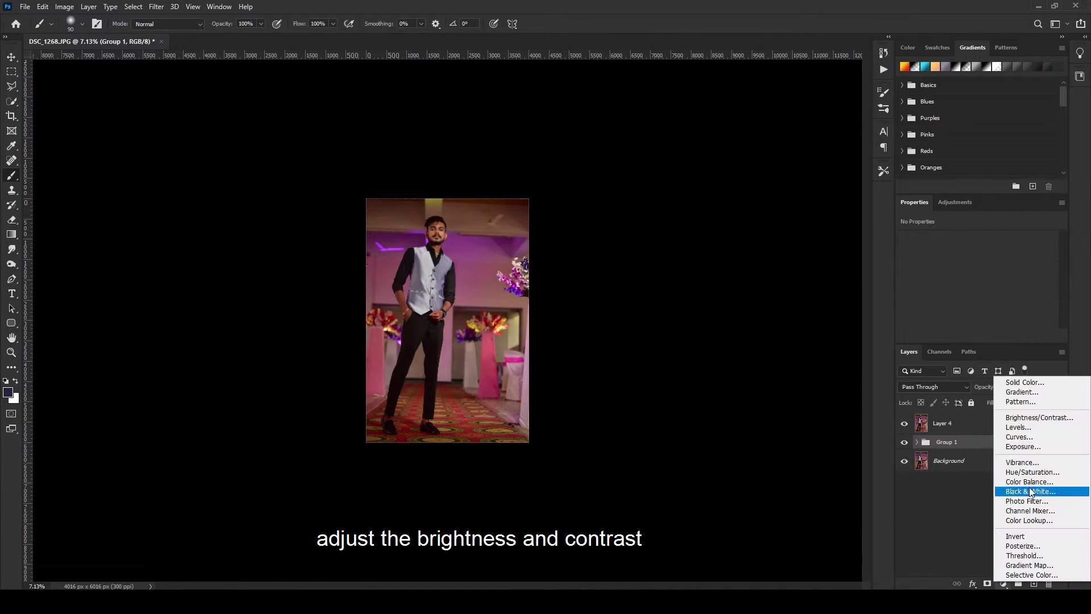
pyautogui.click(1039, 417)
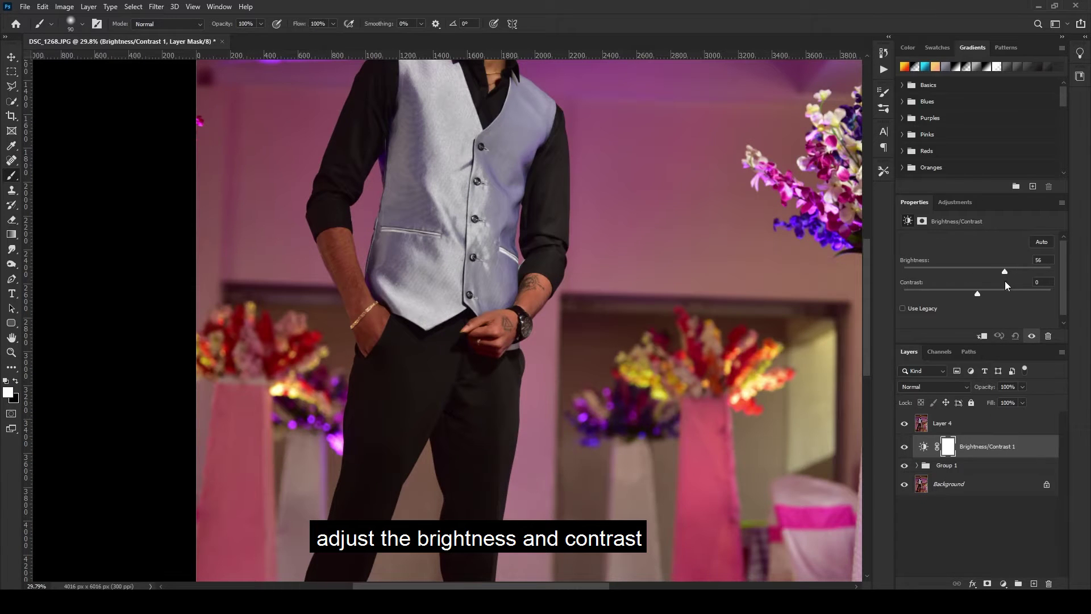
pyautogui.hotkey('ctrl', ']')
pyautogui.moveTo(1005, 272); pyautogui.dragTo(995, 270)
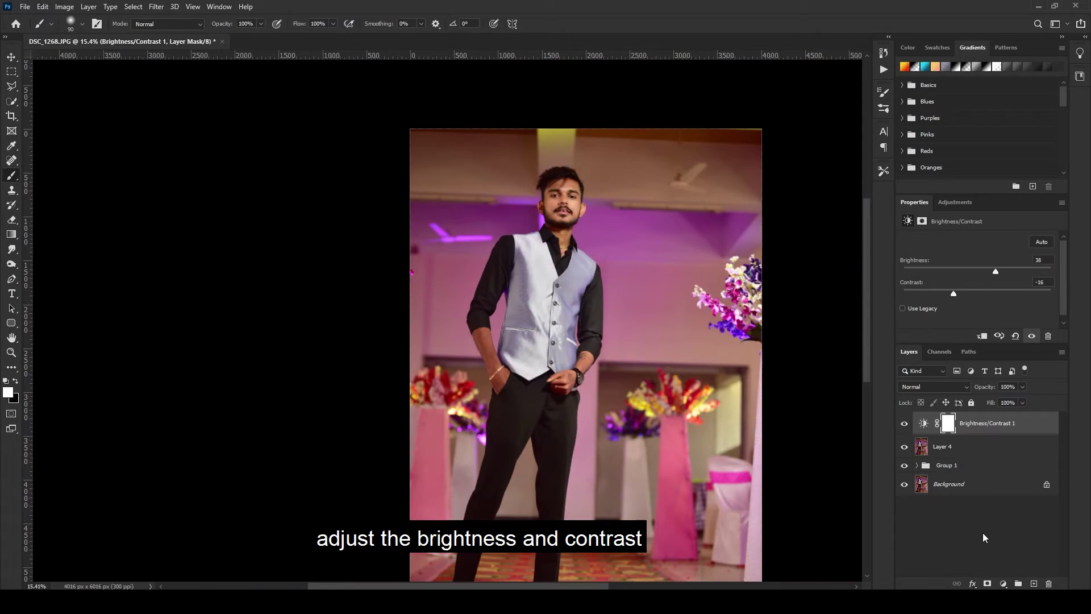
# Step: Invert the Brightness/Contrast mask to black and paint white over the forearm and hand with the bracelet
pyautogui.click(952, 430)
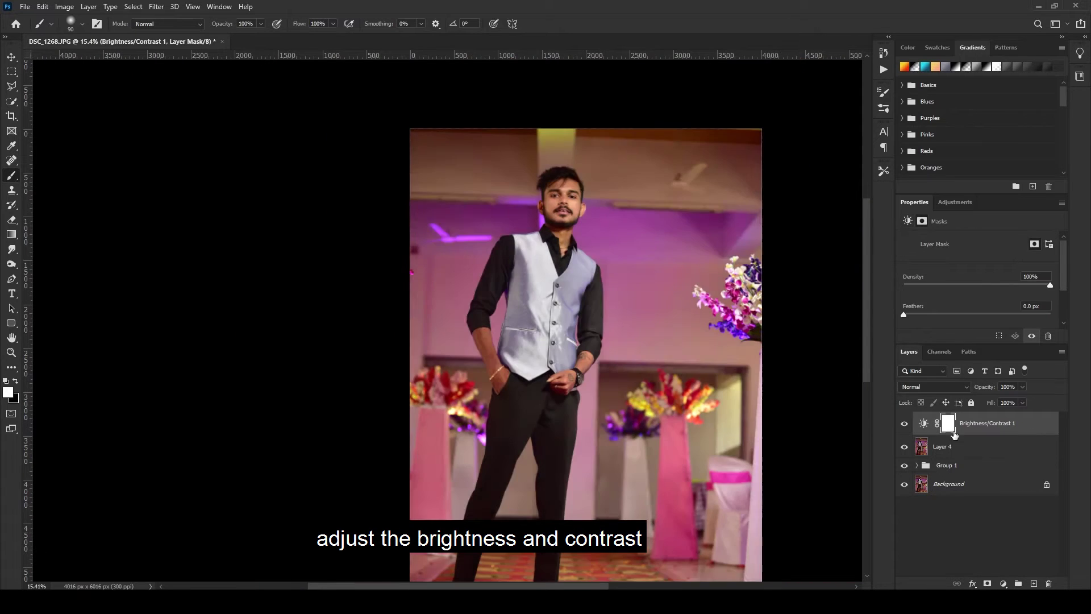
pyautogui.hotkey('ctrl', 'i')
pyautogui.scroll(5, 483, 369)
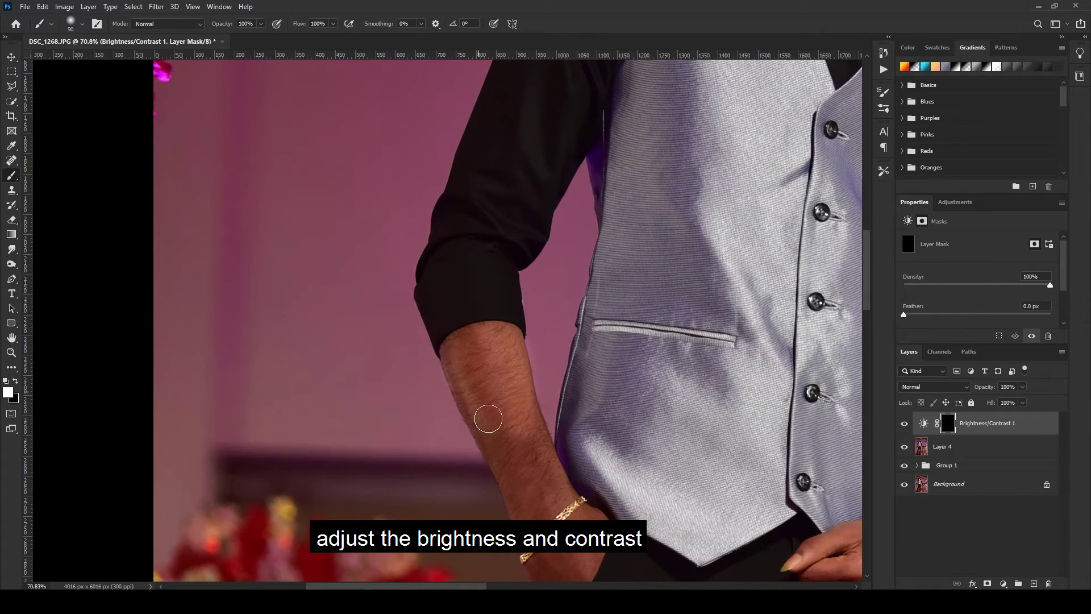
pyautogui.moveTo(489, 419)
pyautogui.mouseDown()
pyautogui.moveTo(553, 492)
pyautogui.moveTo(536, 549)
pyautogui.moveTo(586, 556)
pyautogui.moveTo(528, 506)
pyautogui.mouseUp()
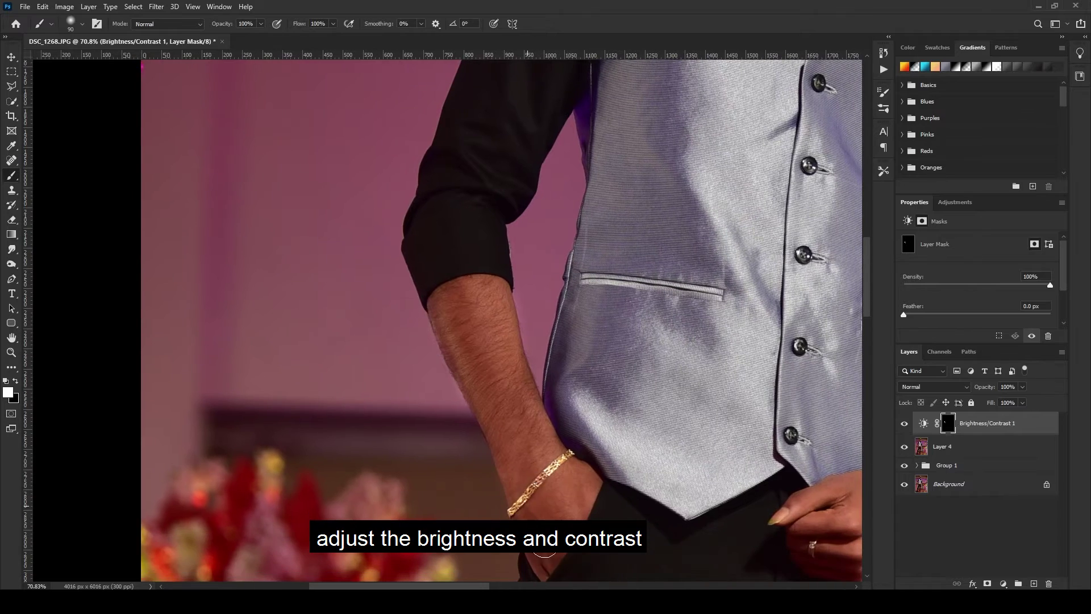
pyautogui.moveTo(544, 546); pyautogui.dragTo(550, 566)
# Step: Paint the Brightness/Contrast mask white over the tattooed forearm and hand with the watch
pyautogui.scroll(-3, 469, 356)
pyautogui.moveTo(659, 397); pyautogui.dragTo(478, 354)
pyautogui.moveTo(666, 355)
pyautogui.mouseDown()
pyautogui.moveTo(643, 350)
pyautogui.moveTo(622, 388)
pyautogui.moveTo(539, 449)
pyautogui.moveTo(602, 471)
pyautogui.moveTo(567, 471)
pyautogui.mouseUp()
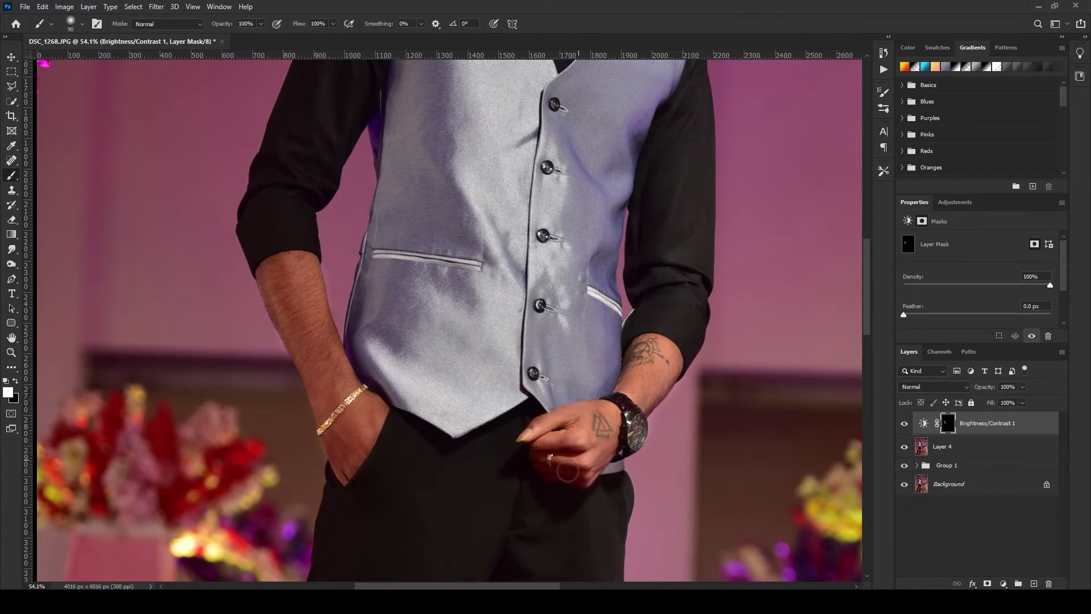
pyautogui.scroll(-4, 567, 471)
pyautogui.scroll(2, 386, 324)
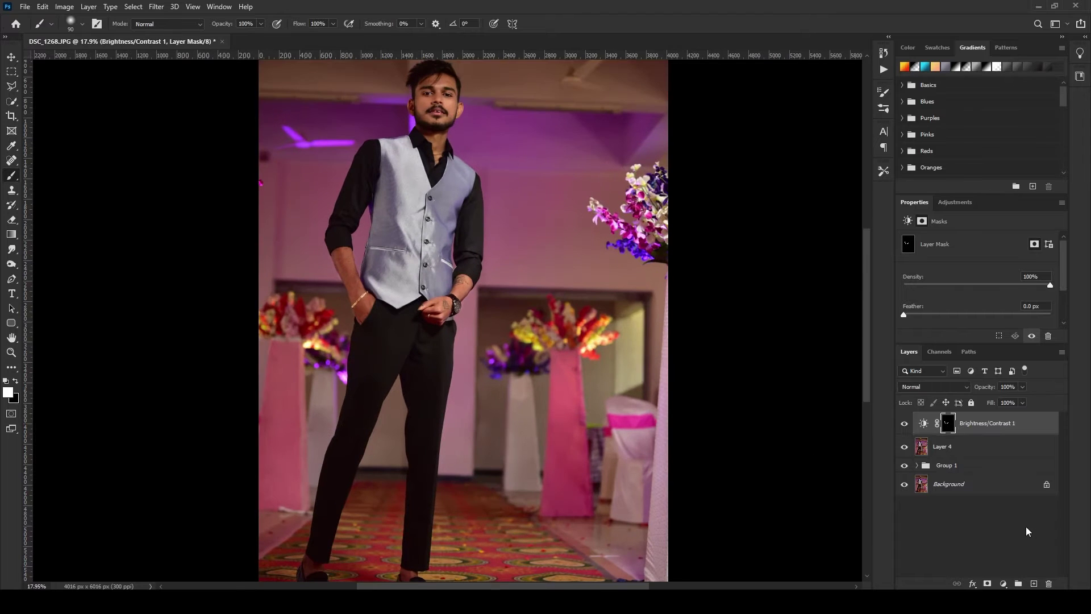
# Step: Merge the visible result, including the brightened arms, into a new top layer and open the Camera Raw Filter on it
pyautogui.hotkey('ctrl', 'alt', 'shift', 'e')
pyautogui.scroll(-4, 671, 312)
pyautogui.click(157, 7)
pyautogui.click(229, 75)
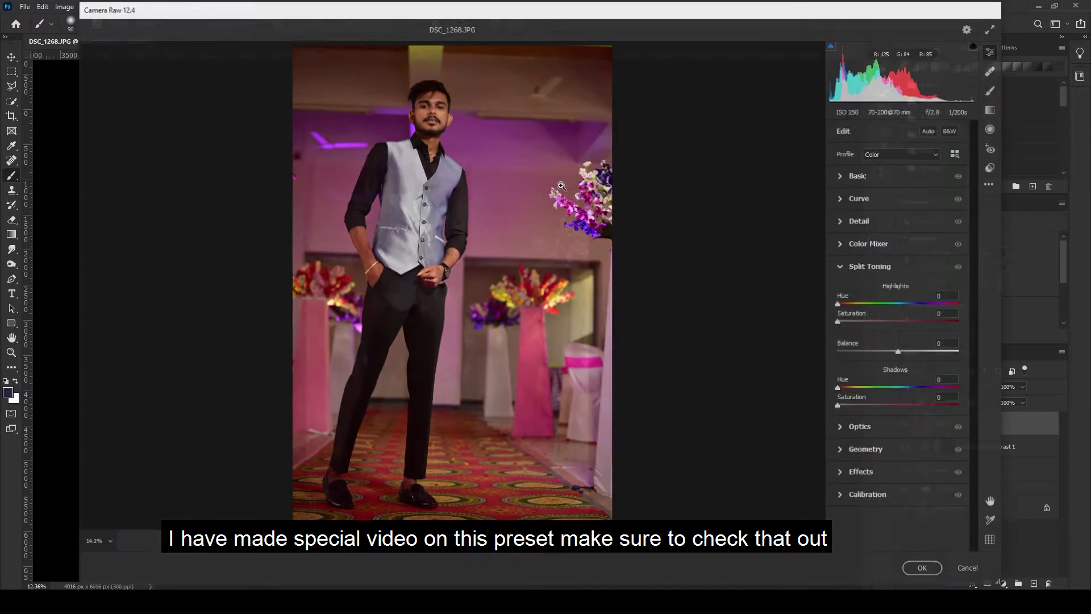
# Step: Apply the "black theme" user preset in Camera Raw and return to the edit settings
pyautogui.click(991, 168)
pyautogui.moveTo(976, 157); pyautogui.dragTo(980, 545)
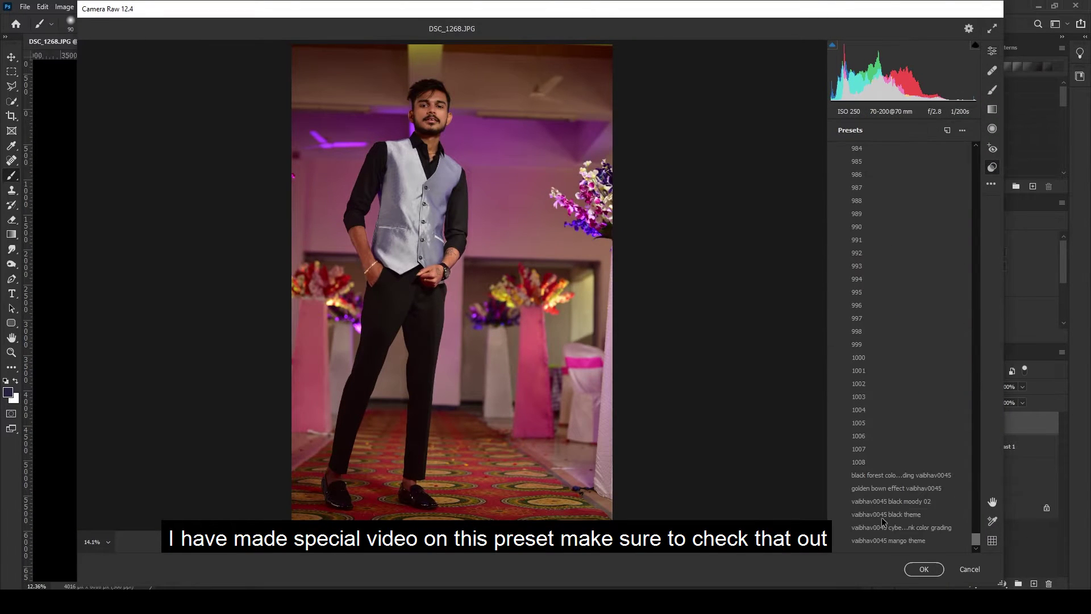
pyautogui.click(883, 515)
pyautogui.press('e')
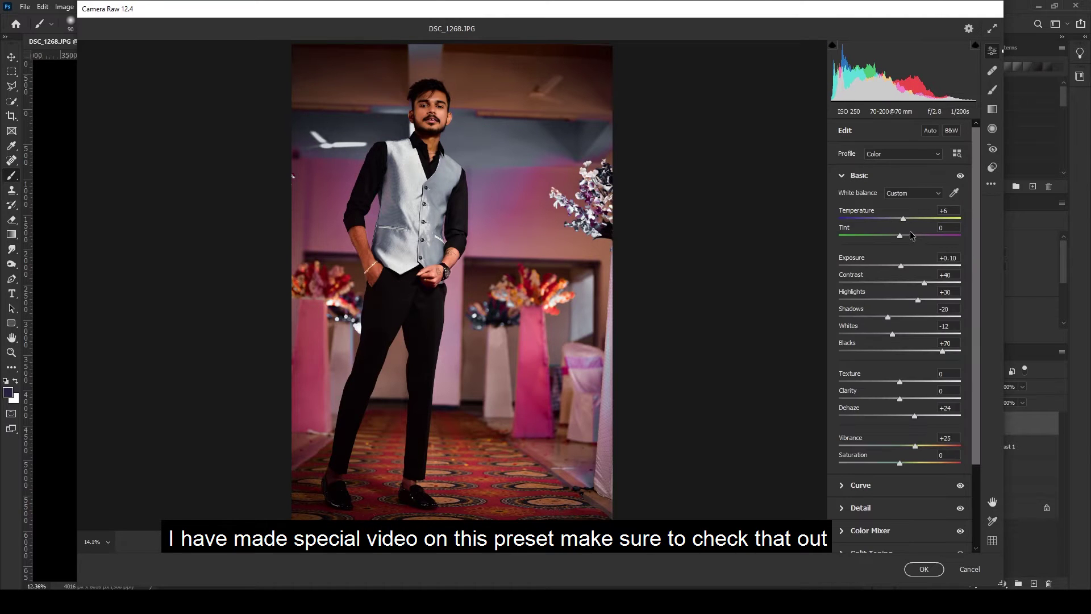
# Step: In the Basic settings, set Temperature +1, Contrast +25, Highlights +5 and Shadows -18, and fine-tune Dehaze and Vibrance
pyautogui.scroll(6, 443, 177)
pyautogui.moveTo(447, 186); pyautogui.dragTo(545, 379)
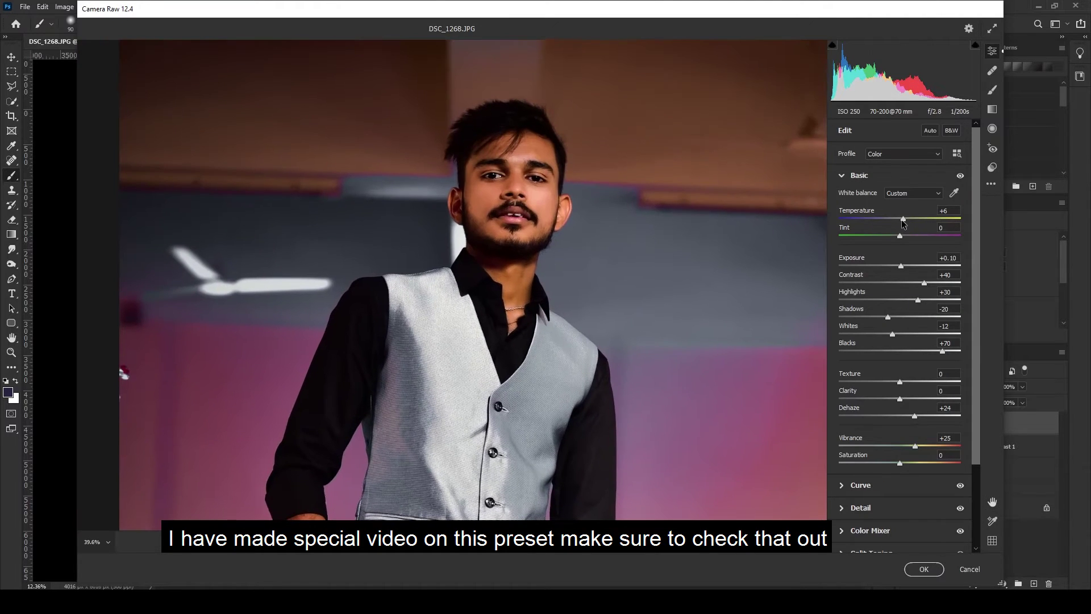
pyautogui.moveTo(902, 219); pyautogui.dragTo(900, 220)
pyautogui.moveTo(924, 282)
pyautogui.mouseDown()
pyautogui.moveTo(902, 300)
pyautogui.moveTo(914, 283)
pyautogui.mouseUp()
pyautogui.click(888, 317)
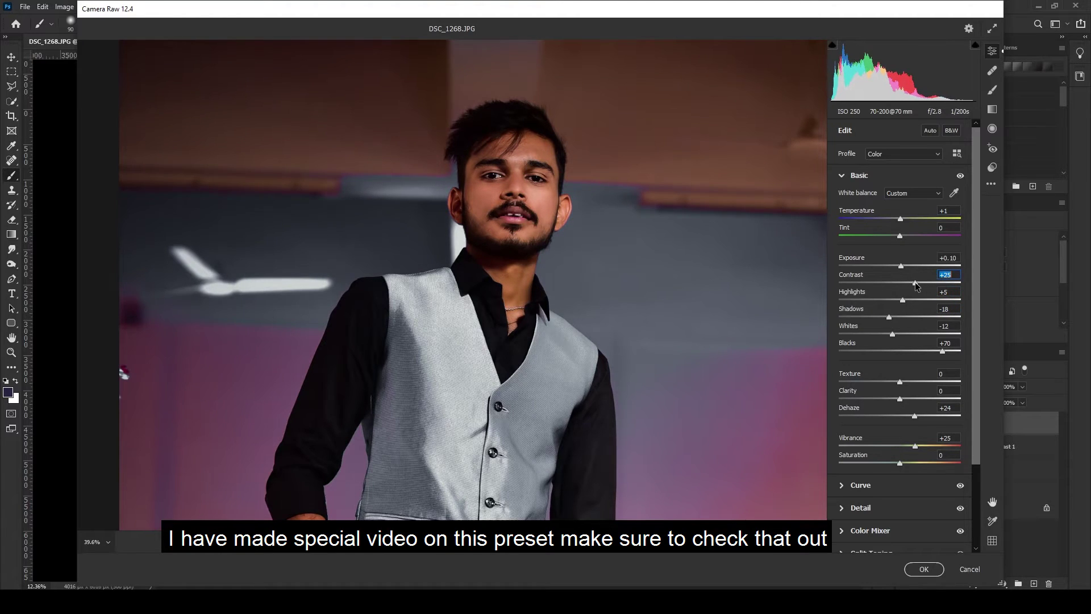
pyautogui.moveTo(914, 416); pyautogui.dragTo(926, 450)
pyautogui.scroll(-5, 500, 324)
pyautogui.click(841, 177)
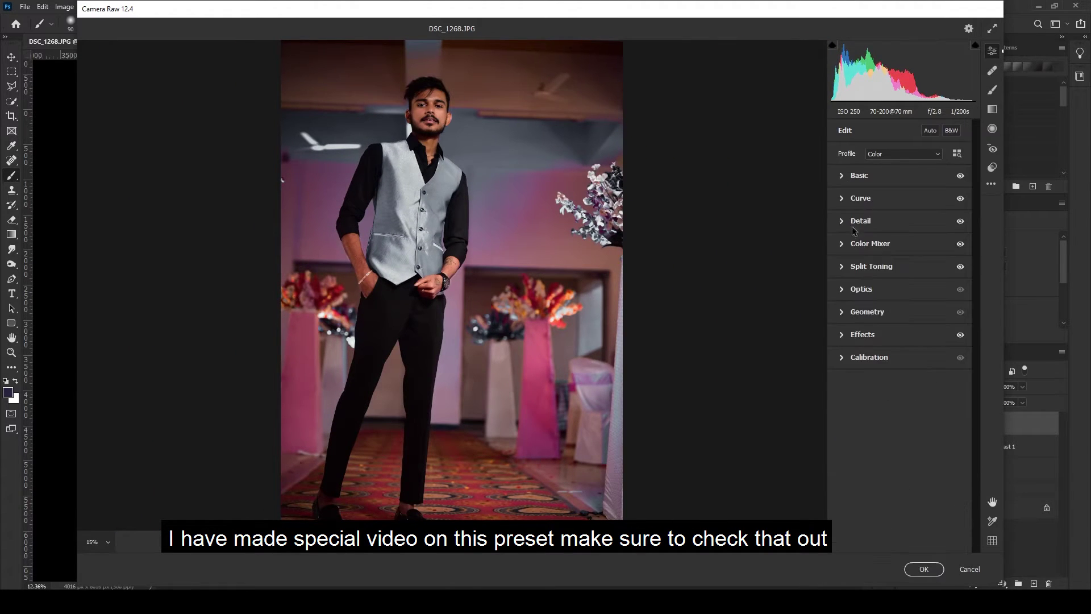
# Step: Fine-tune the tone curve by slightly moving its shadow and midtone points
pyautogui.click(842, 198)
pyautogui.moveTo(870, 324); pyautogui.dragTo(871, 328)
pyautogui.moveTo(903, 293); pyautogui.dragTo(905, 290)
pyautogui.moveTo(871, 328); pyautogui.dragTo(888, 308)
pyautogui.click(841, 198)
# Step: In the Color Mixer, set the Reds saturation to -23 and fine-tune the greens and purples hue and the luminance values
pyautogui.click(870, 243)
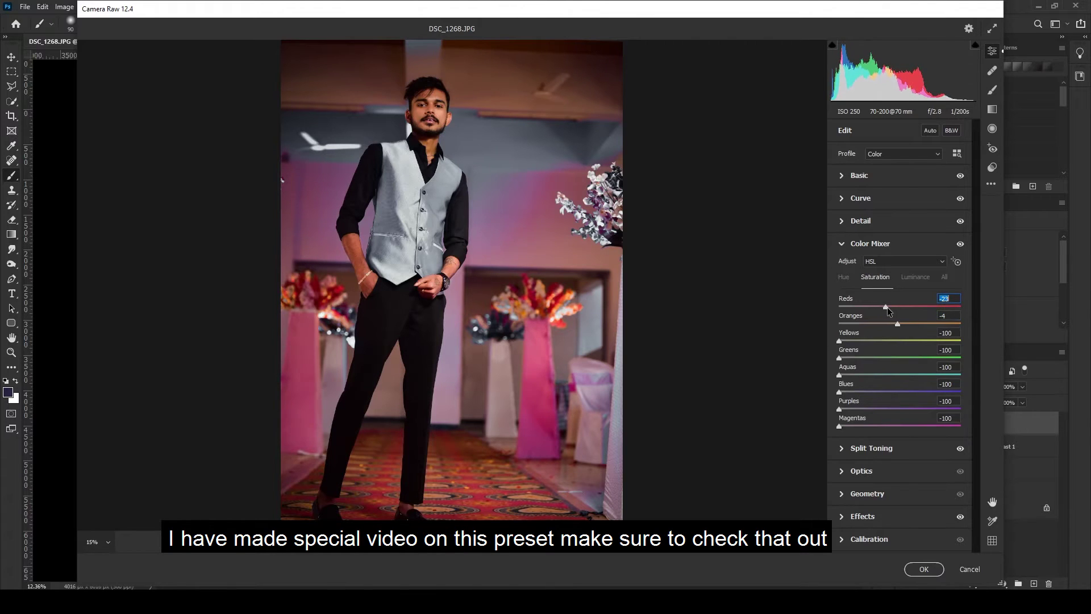
pyautogui.click(843, 276)
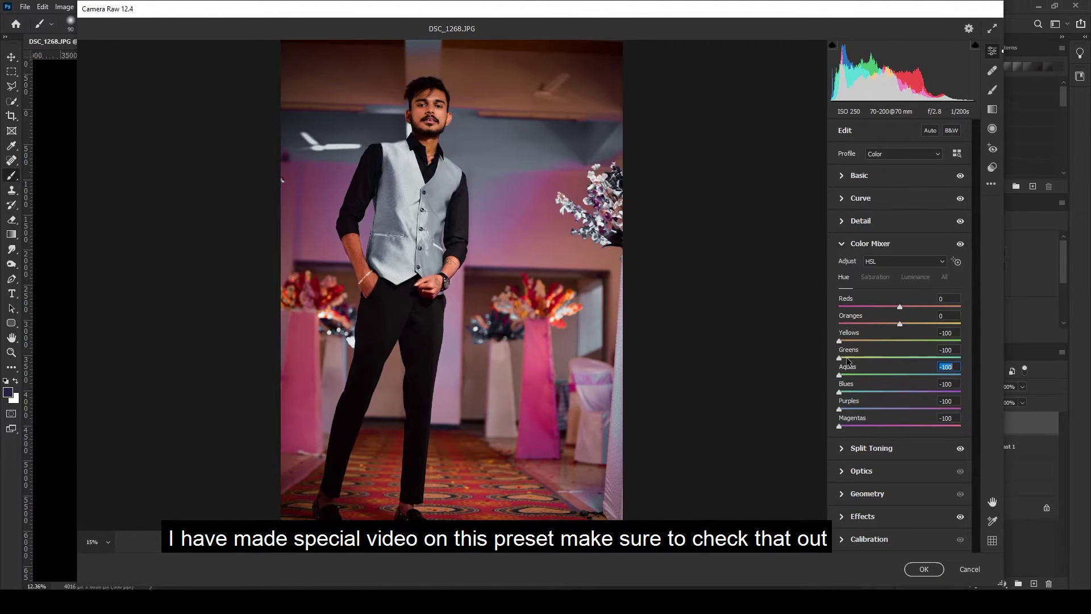
pyautogui.moveTo(846, 358); pyautogui.dragTo(850, 359)
pyautogui.moveTo(839, 409); pyautogui.dragTo(885, 410)
pyautogui.click(914, 277)
pyautogui.click(900, 394)
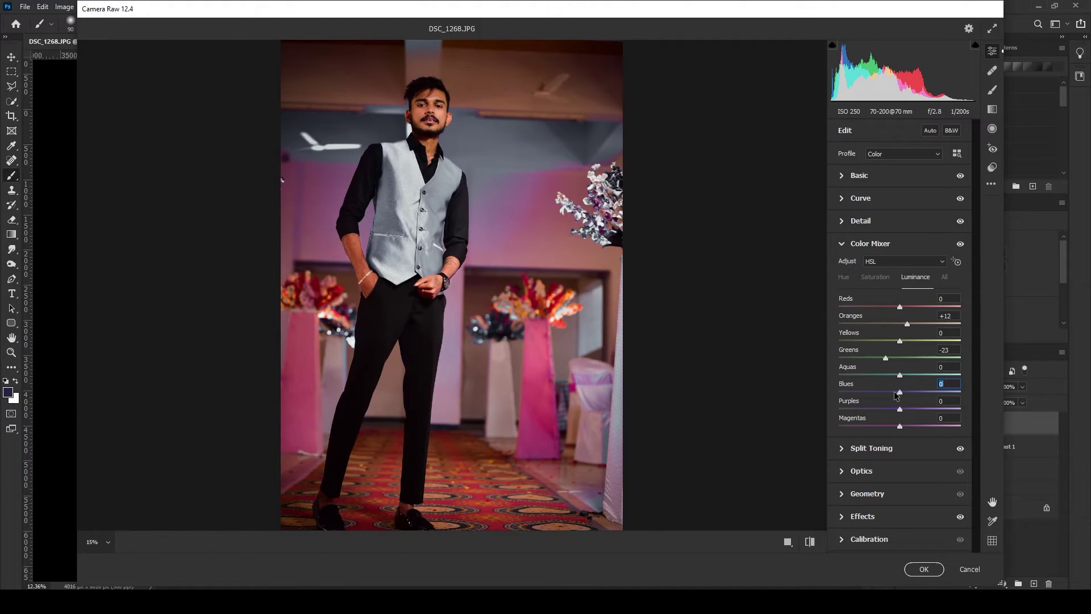
pyautogui.click(842, 244)
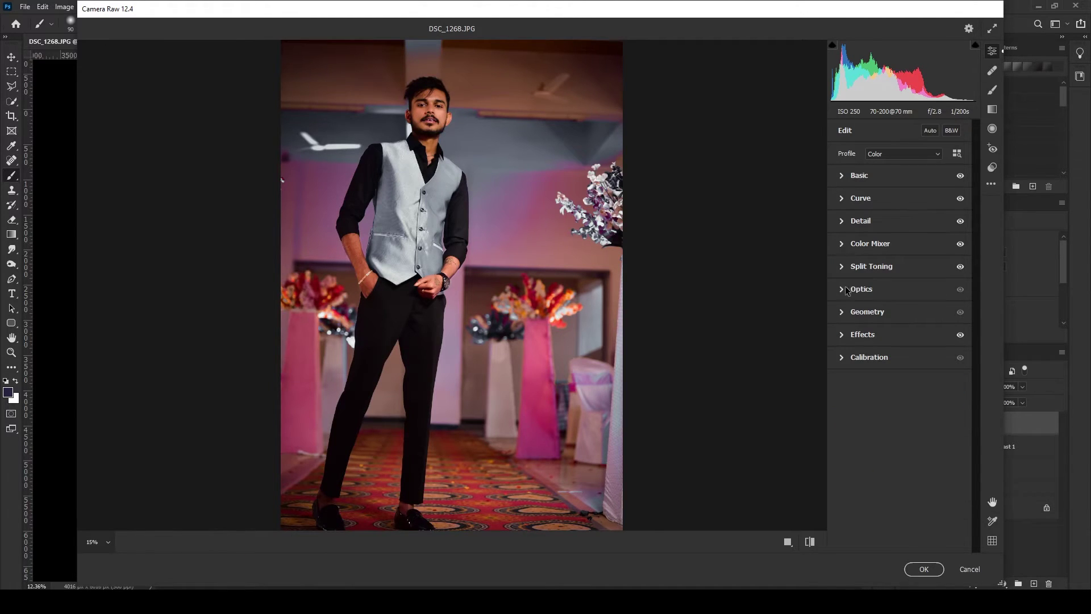
# Step: Check the Effects settings and apply the Camera Raw grade to Layer 5
pyautogui.click(842, 345)
pyautogui.click(840, 339)
pyautogui.click(924, 568)
# Step: Compare the portrait with and without the graded Layer 5
pyautogui.click(904, 423)
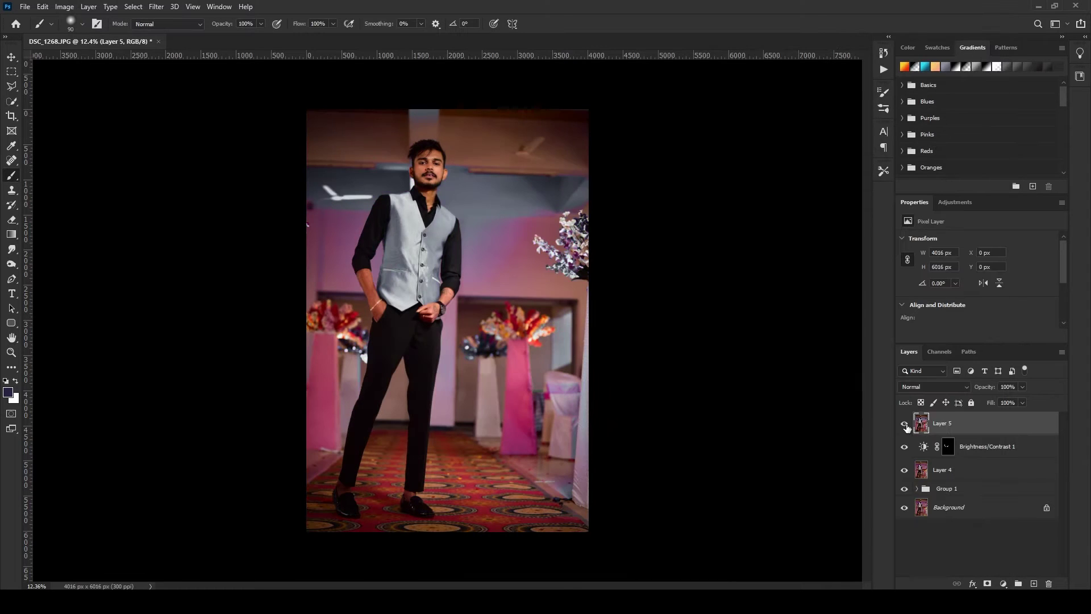
pyautogui.click(903, 423)
pyautogui.click(904, 424)
pyautogui.click(904, 423)
pyautogui.click(904, 423)
pyautogui.click(904, 423)
# Step: Add a Selective Color adjustment layer above Layer 5 and adjust the ink amounts of the Reds
pyautogui.click(1002, 584)
pyautogui.click(1018, 580)
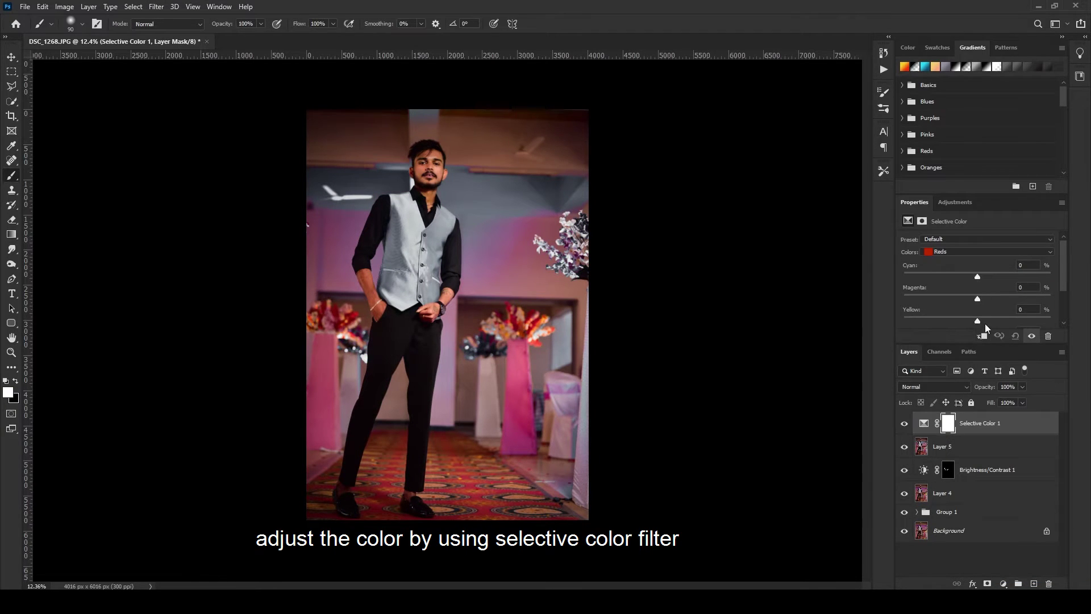
pyautogui.moveTo(972, 270); pyautogui.dragTo(977, 321)
# Step: Adjust the cyan and magenta amounts of the Yellows in the Selective Color layer
pyautogui.click(987, 251)
pyautogui.click(982, 270)
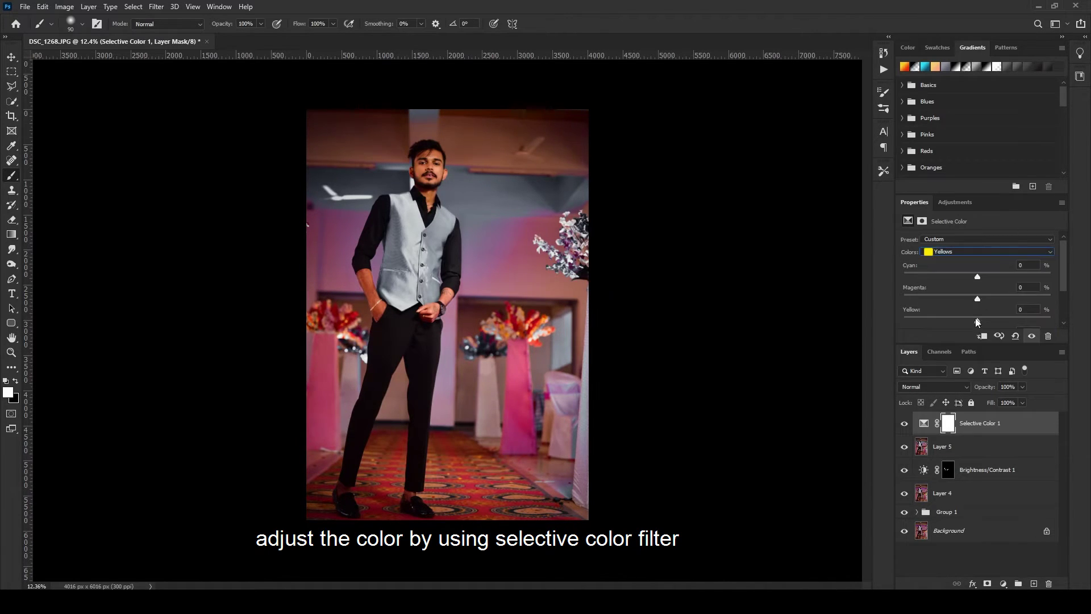
pyautogui.moveTo(977, 276); pyautogui.dragTo(972, 299)
# Step: For the Neutrals in the Selective Color layer, set cyan to +7% and slightly lower the yellow
pyautogui.click(975, 252)
pyautogui.click(974, 334)
pyautogui.click(966, 252)
pyautogui.click(965, 326)
pyautogui.moveTo(976, 277); pyautogui.dragTo(982, 276)
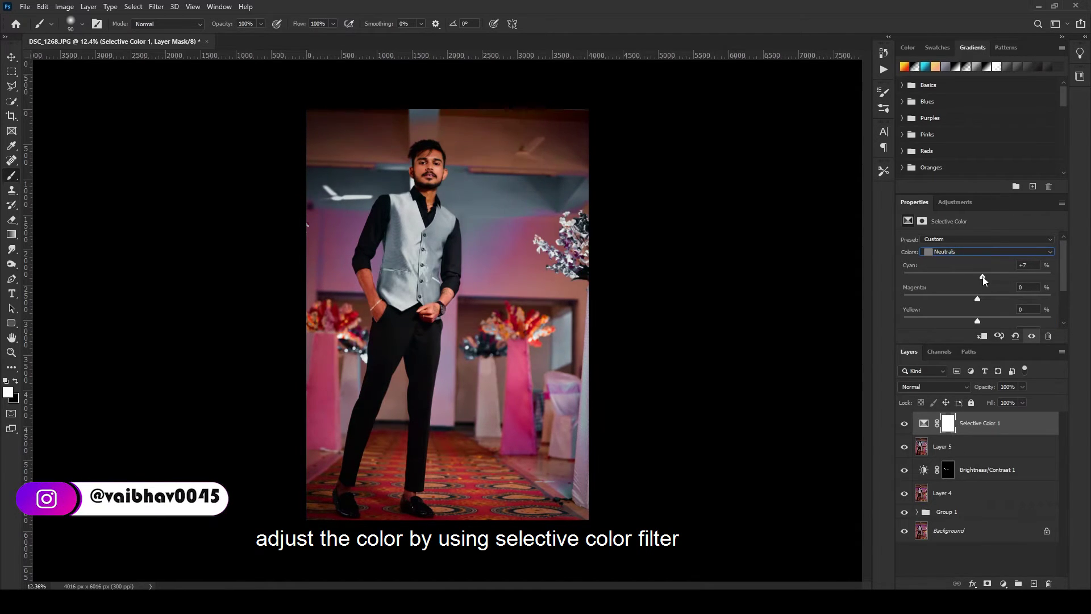
pyautogui.moveTo(977, 321); pyautogui.dragTo(975, 321)
# Step: For the Blues in the Selective Color layer, set cyan +25%, magenta +16% and yellow +8%
pyautogui.click(964, 251)
pyautogui.click(980, 290)
pyautogui.moveTo(996, 275); pyautogui.dragTo(983, 321)
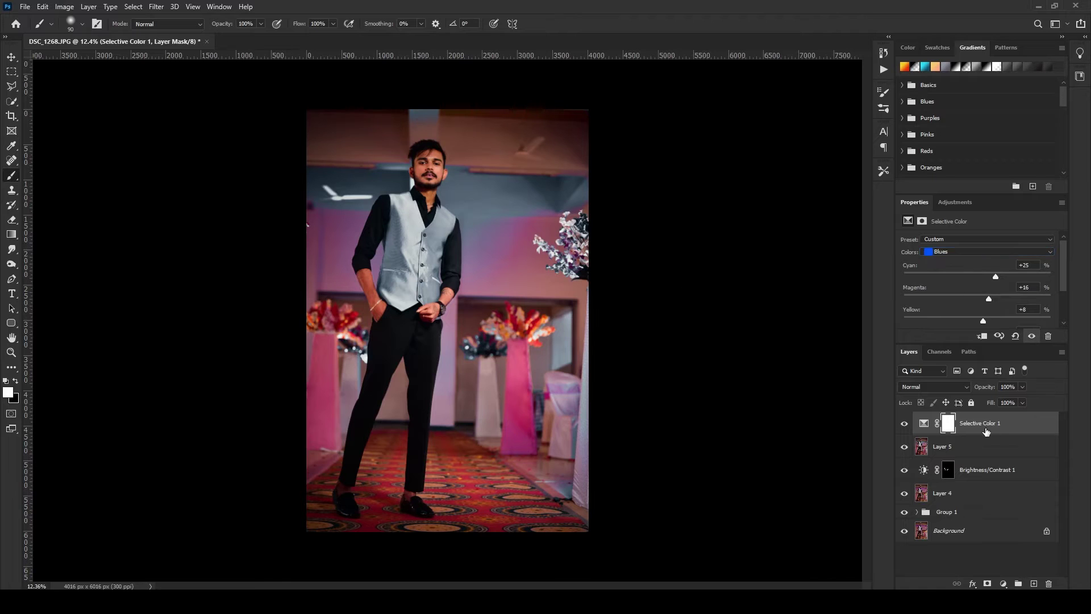
# Step: Merge the visible result into a new layer above Selective Color 1 and open the Camera Raw Filter on it
pyautogui.hotkey('ctrl', 'alt', 'shift', 'e')
pyautogui.click(156, 7)
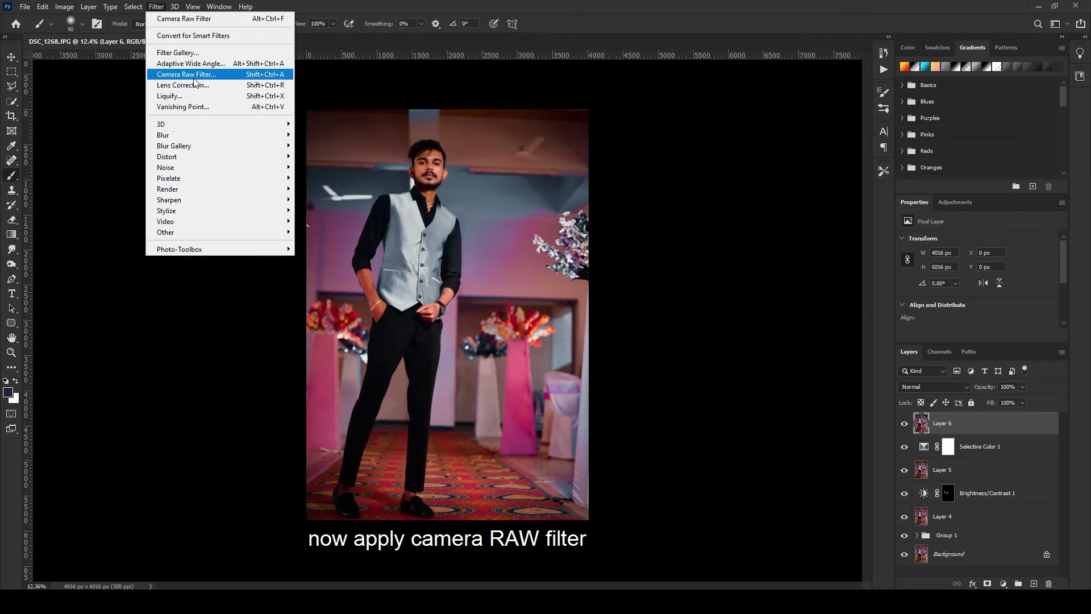
pyautogui.click(182, 78)
pyautogui.press('alt')
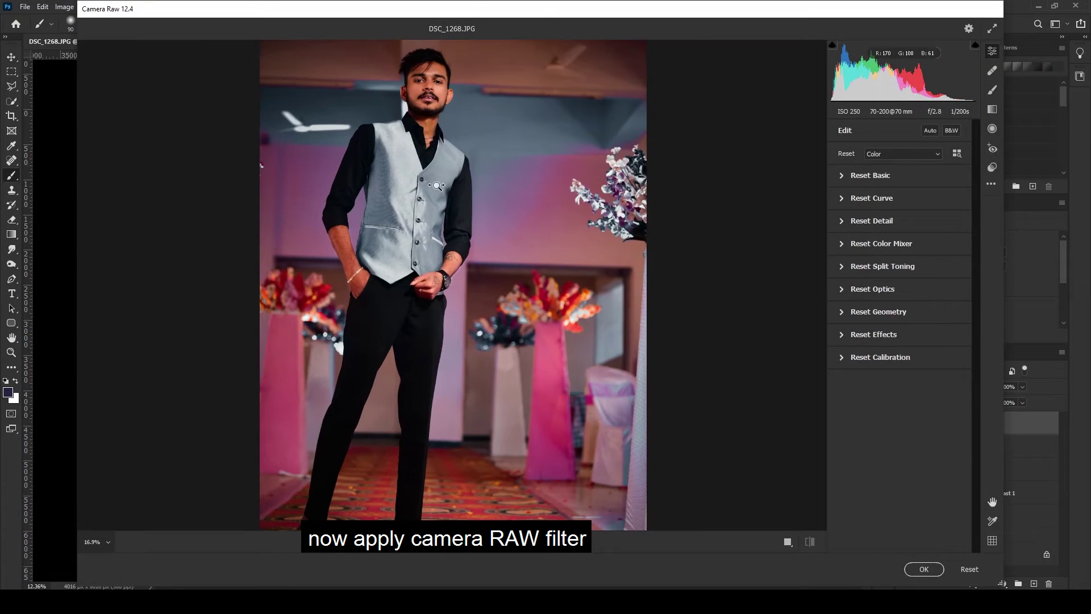
pyautogui.scroll(-2, 426, 163)
# Step: In the Basic settings, set Contrast +10, Highlights +5, Shadows -7 and Vibrance +7
pyautogui.click(859, 175)
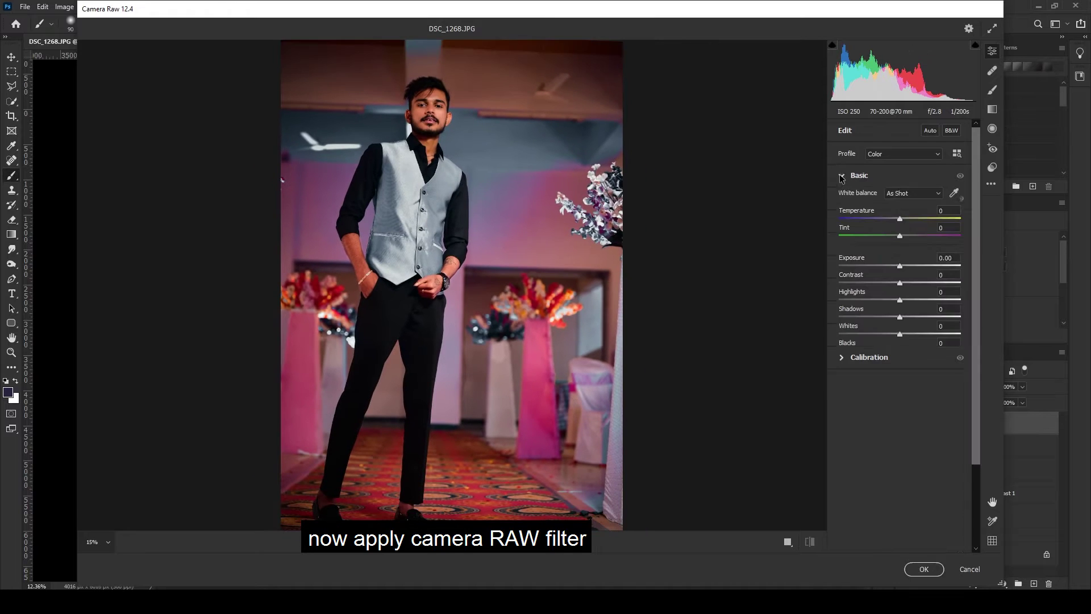
pyautogui.moveTo(901, 280); pyautogui.dragTo(905, 281)
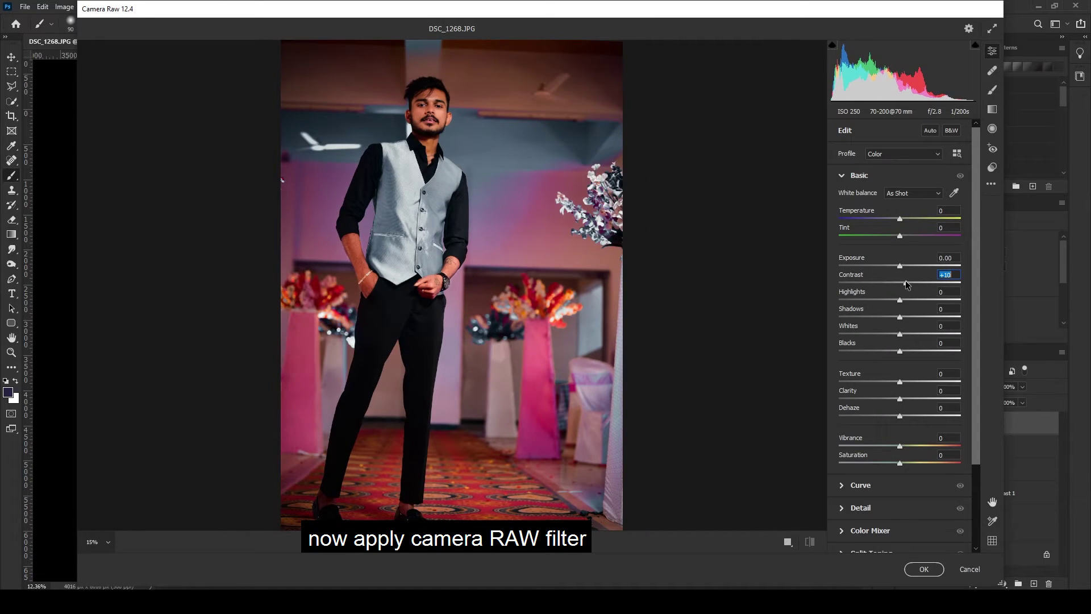
pyautogui.moveTo(900, 318)
pyautogui.mouseDown()
pyautogui.moveTo(888, 321)
pyautogui.moveTo(904, 300)
pyautogui.mouseUp()
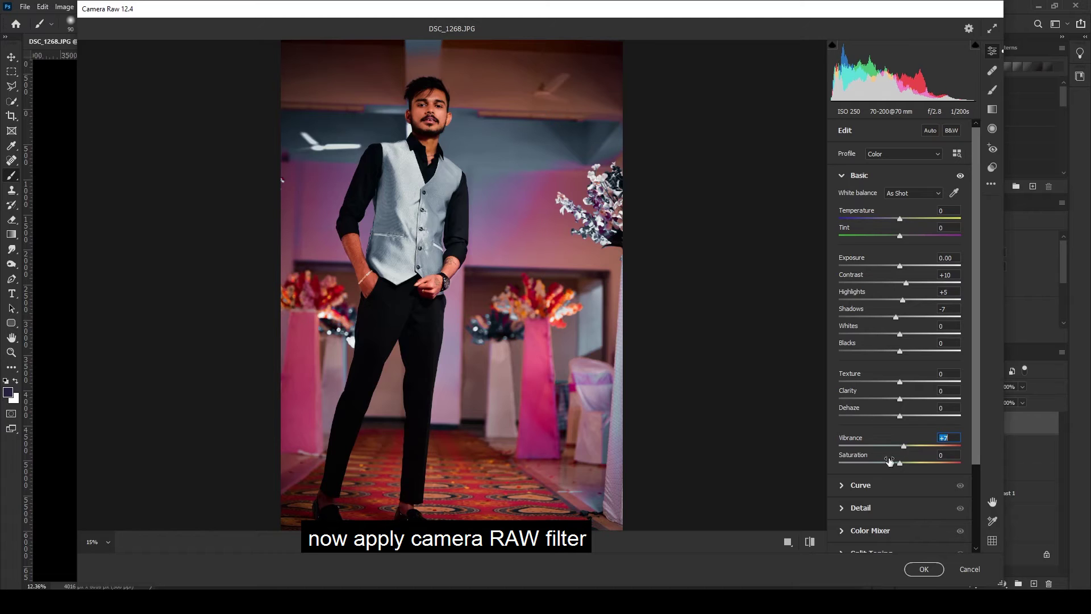
# Step: Set Sharpening to 16, slightly raise the Color Noise Reduction and apply the Camera Raw Filter to Layer 6
pyautogui.click(843, 509)
pyautogui.click(841, 230)
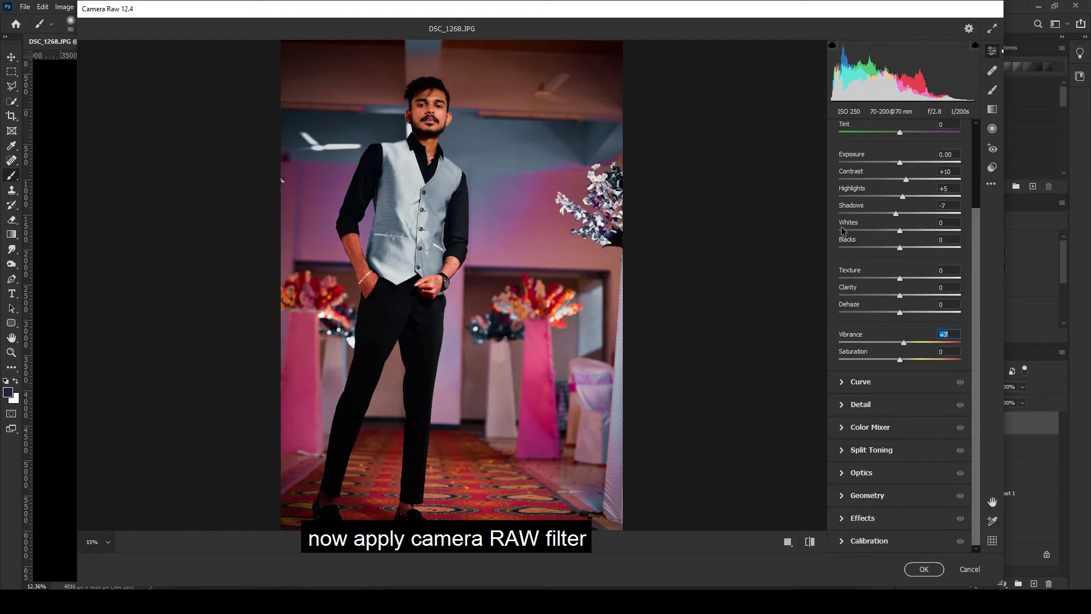
pyautogui.click(843, 404)
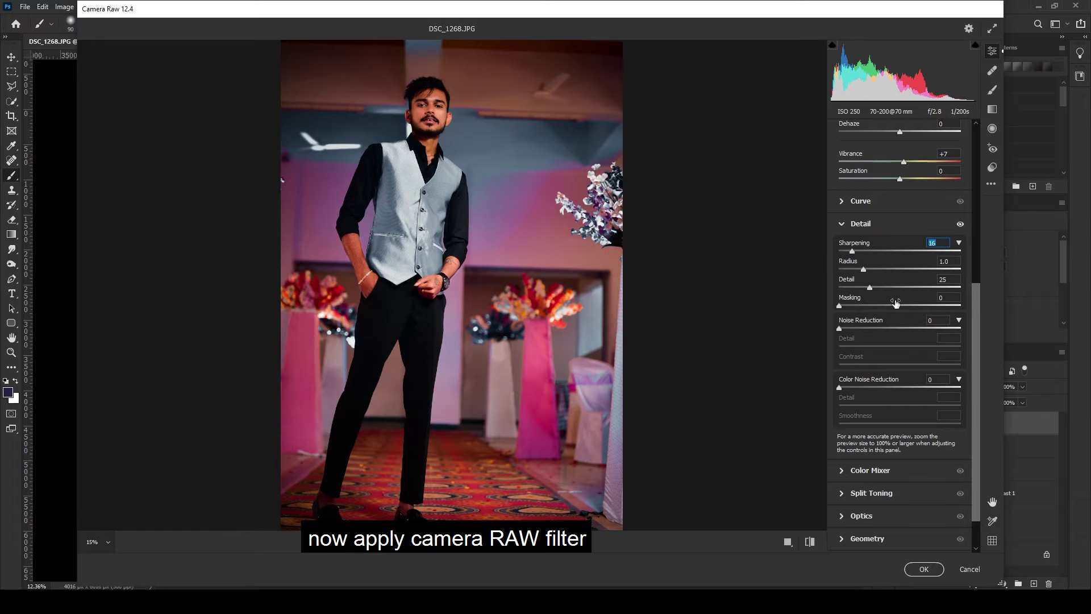
pyautogui.moveTo(838, 387); pyautogui.dragTo(844, 388)
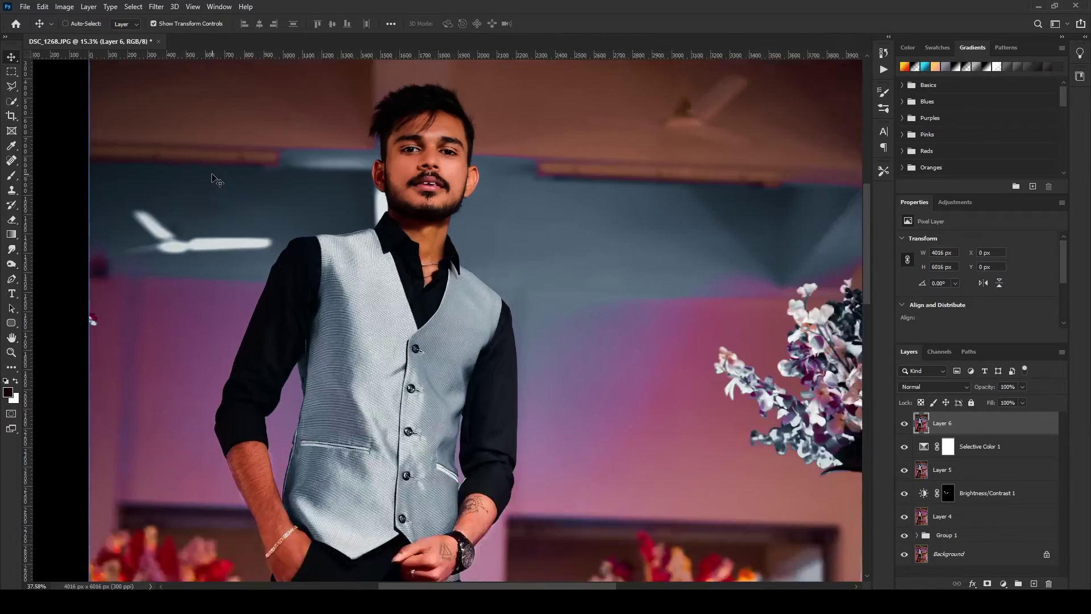
# Step: Open Liquify on Layer 6 and prepare the Forward Warp tool with a brush size of 300 at the head
pyautogui.click(156, 6)
pyautogui.click(170, 92)
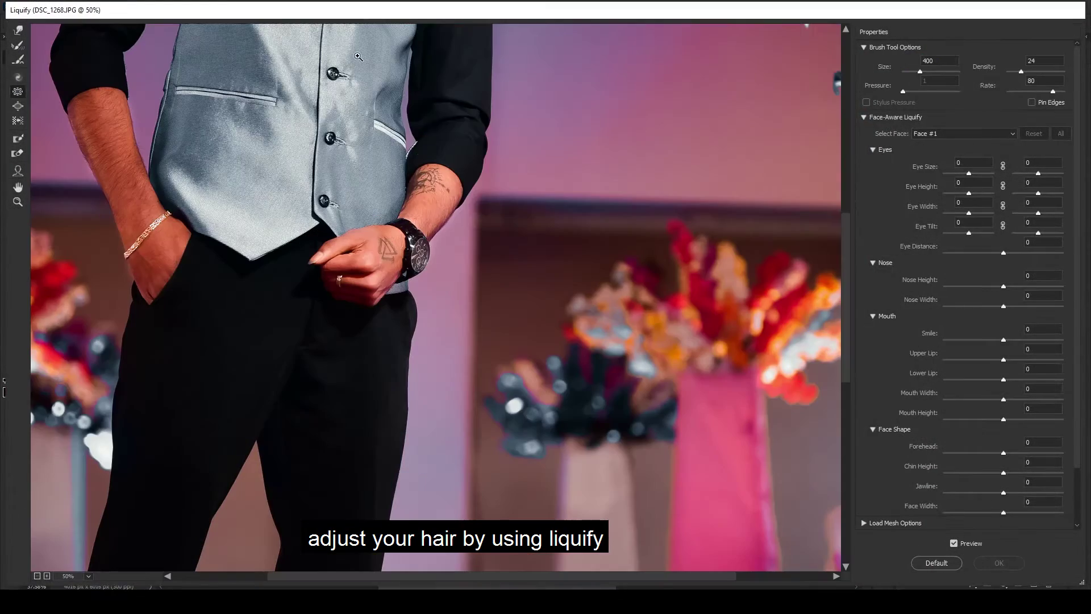
pyautogui.scroll(10, 488, 196)
pyautogui.scroll(1, 576, 152)
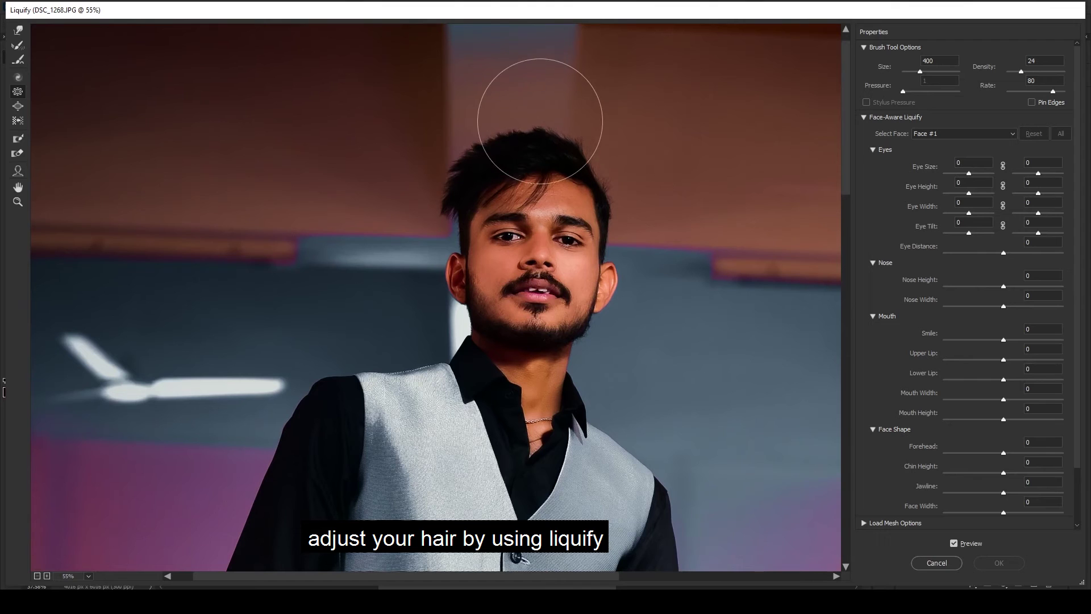
pyautogui.click(19, 30)
pyautogui.press('[')
pyautogui.press('[')
pyautogui.press('[')
pyautogui.press('[')
pyautogui.press('[')
pyautogui.press('[')
pyautogui.press('[')
pyautogui.press('[')
pyautogui.press('[')
pyautogui.press('[')
pyautogui.press('[')
pyautogui.press('[')
pyautogui.press('[')
pyautogui.press('[')
pyautogui.press('[')
pyautogui.press('[')
pyautogui.press('[')
pyautogui.press('[')
pyautogui.press('[')
pyautogui.press('[')
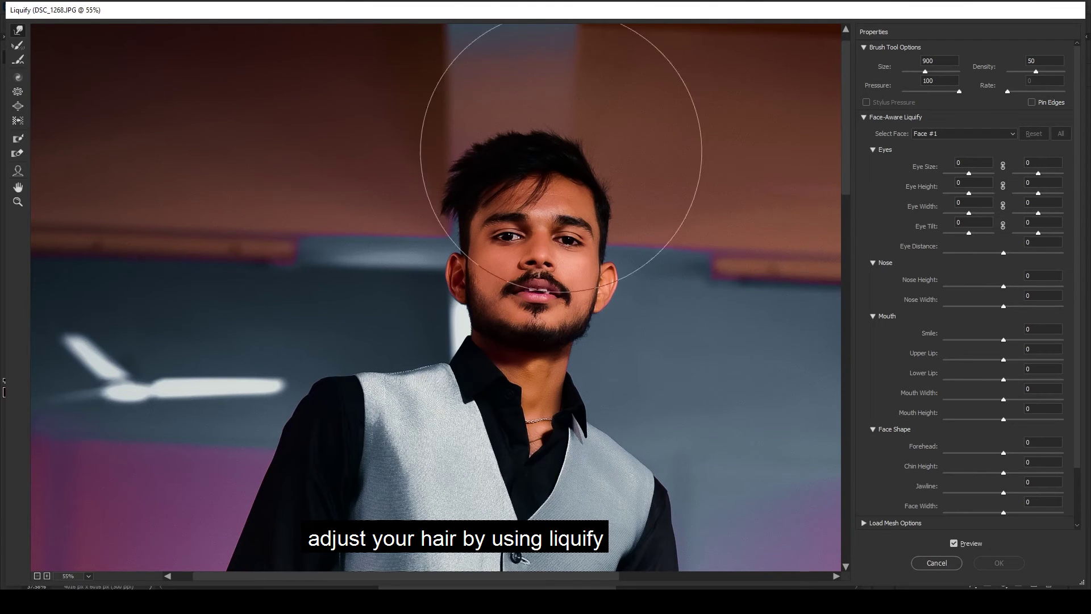
# Step: Push the hair outline upward and outward for more volume, refine it with a smaller brush and apply Liquify
pyautogui.moveTo(533, 124)
pyautogui.mouseDown()
pyautogui.moveTo(509, 123)
pyautogui.moveTo(576, 144)
pyautogui.moveTo(504, 137)
pyautogui.moveTo(534, 125)
pyautogui.moveTo(595, 148)
pyautogui.moveTo(565, 128)
pyautogui.moveTo(473, 151)
pyautogui.mouseUp()
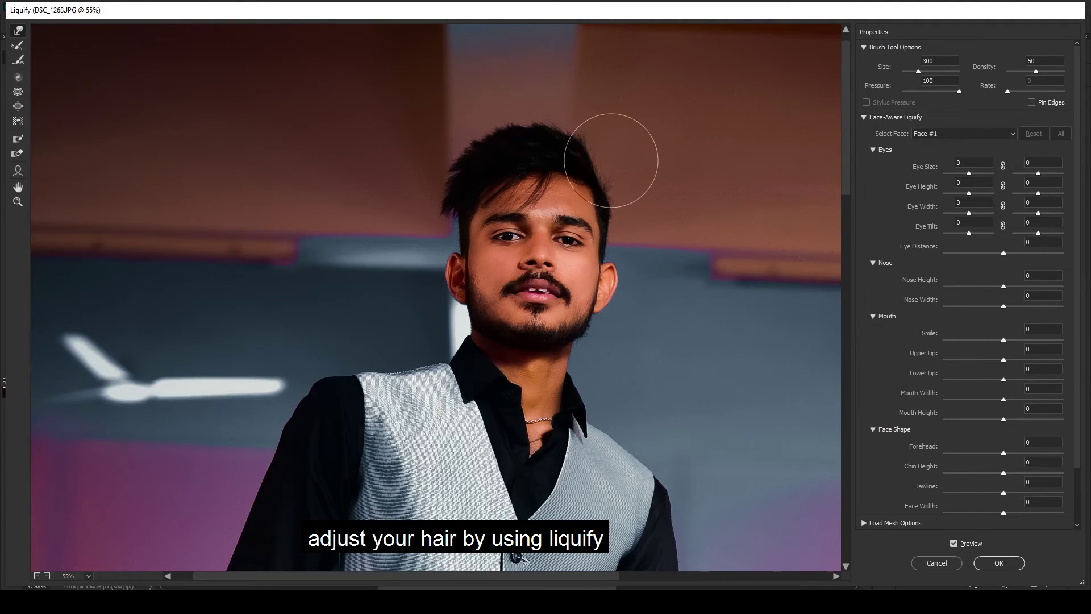
pyautogui.press('[')
pyautogui.press('[')
pyautogui.press('[')
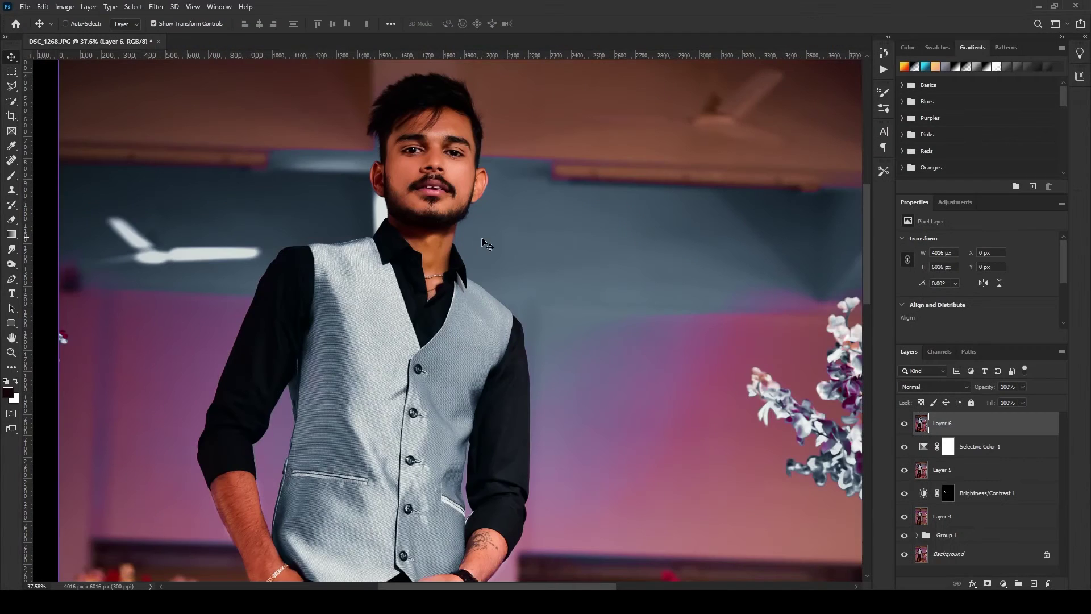
pyautogui.scroll(-6, 482, 237)
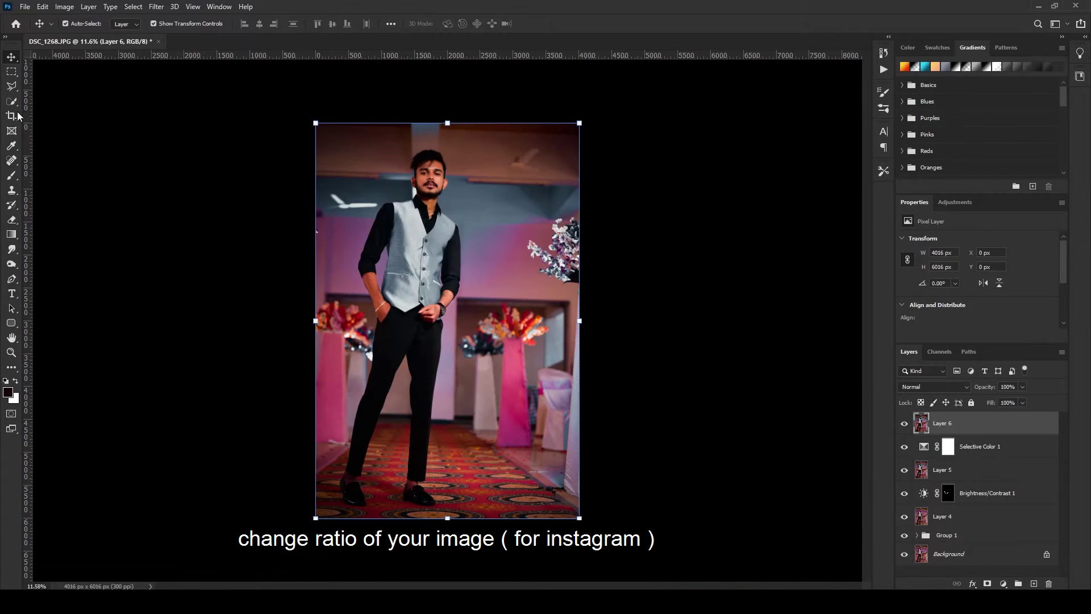
pyautogui.click(12, 116)
pyautogui.moveTo(461, 236); pyautogui.dragTo(461, 232)
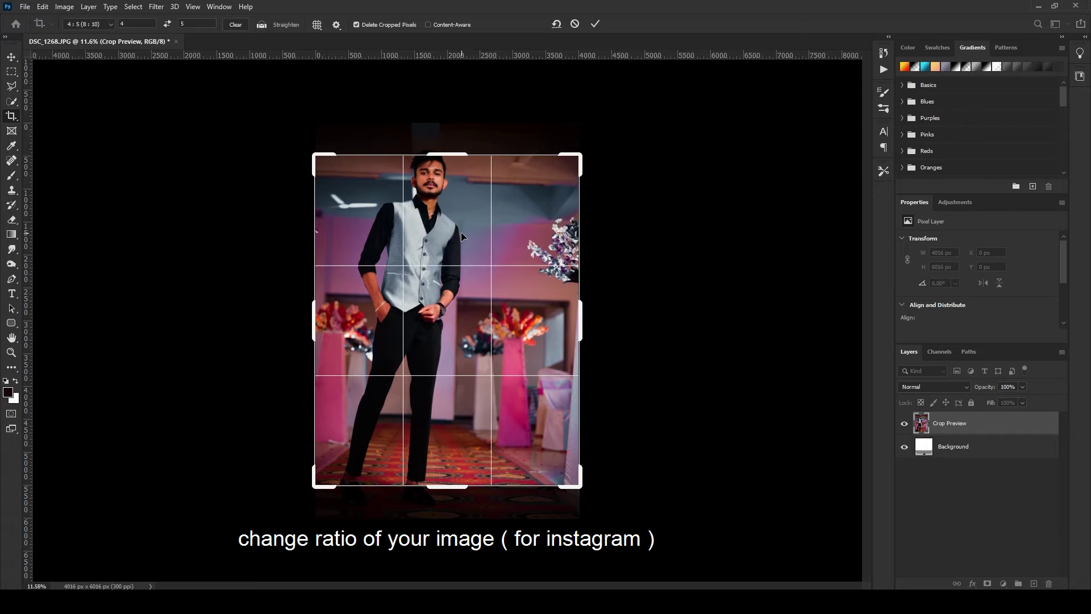
pyautogui.moveTo(452, 152); pyautogui.dragTo(454, 139)
pyautogui.moveTo(453, 391); pyautogui.dragTo(456, 367)
pyautogui.moveTo(437, 140); pyautogui.dragTo(439, 133)
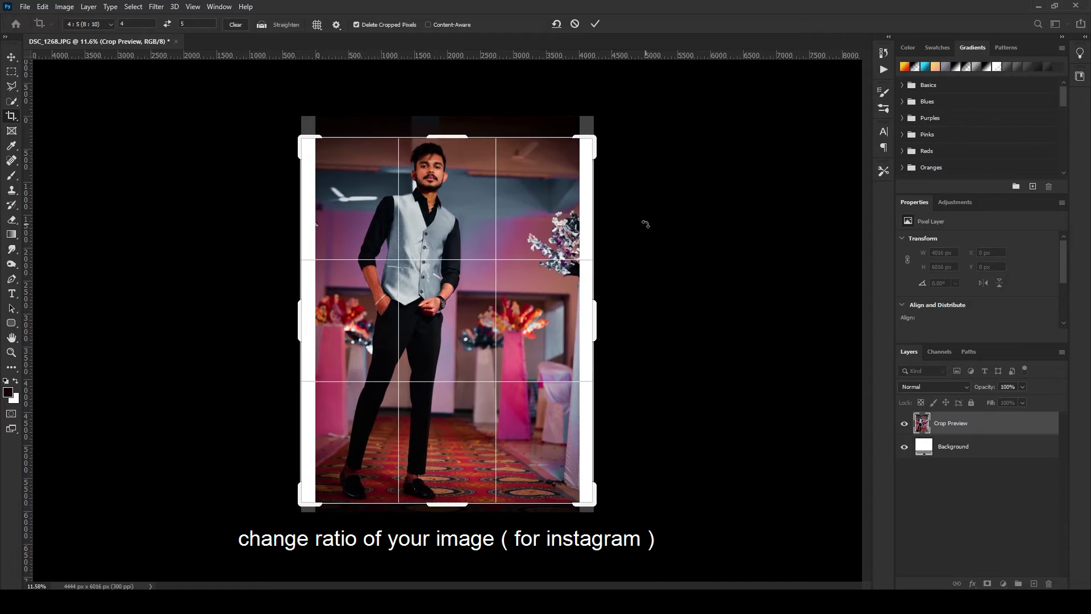
pyautogui.press('Return')
pyautogui.press('v')
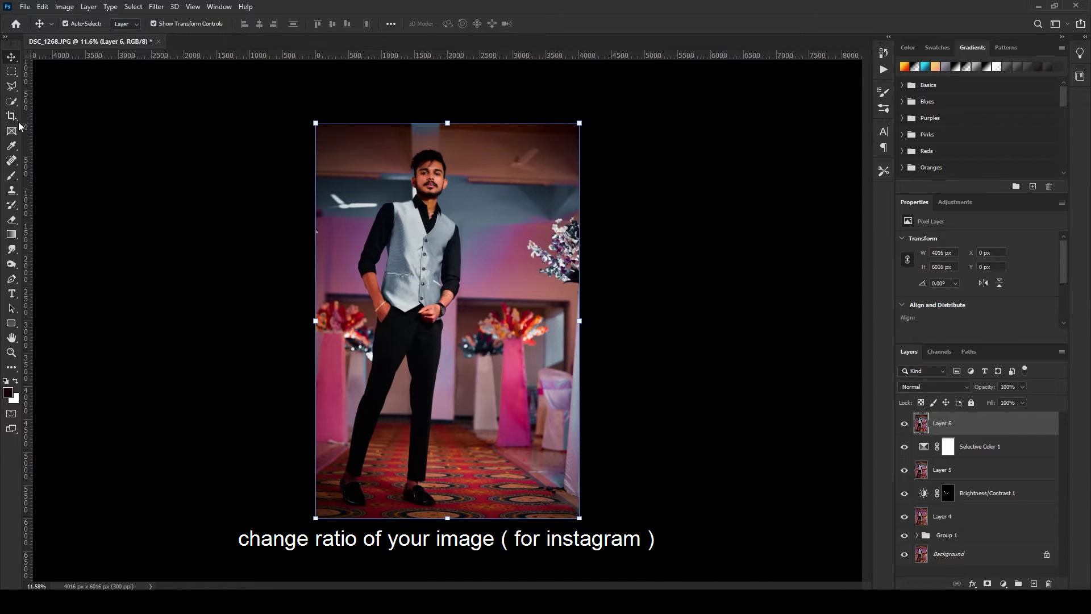
# Step: Crop the image to a 4:5 ratio of about 4433 x 5541 px, extending the canvas past the photo's left edge
pyautogui.click(12, 116)
pyautogui.moveTo(313, 321); pyautogui.dragTo(298, 316)
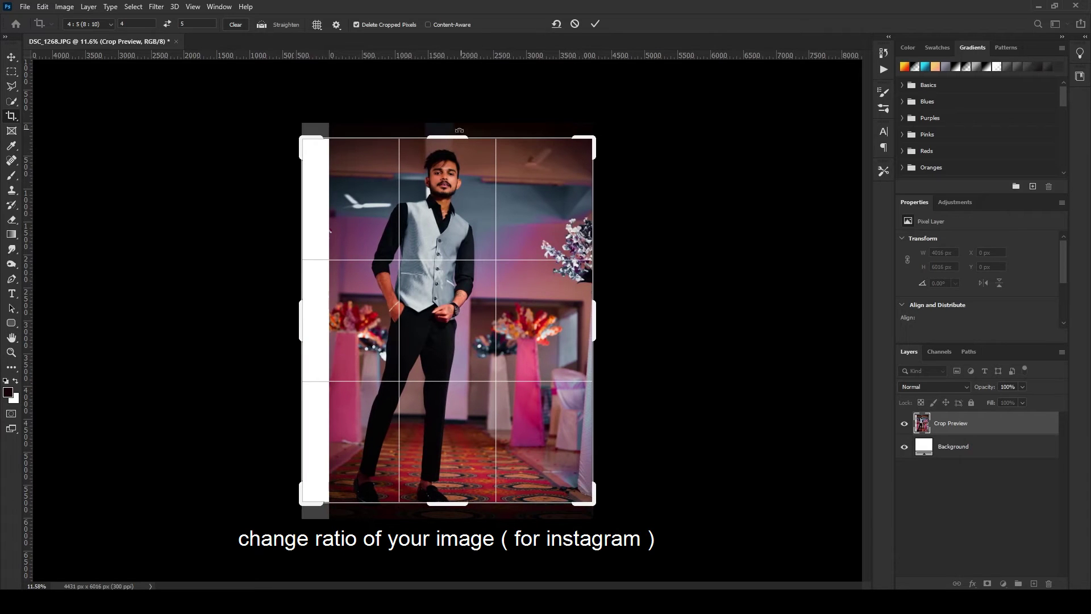
pyautogui.moveTo(448, 137); pyautogui.dragTo(445, 134)
pyautogui.moveTo(302, 142); pyautogui.dragTo(300, 140)
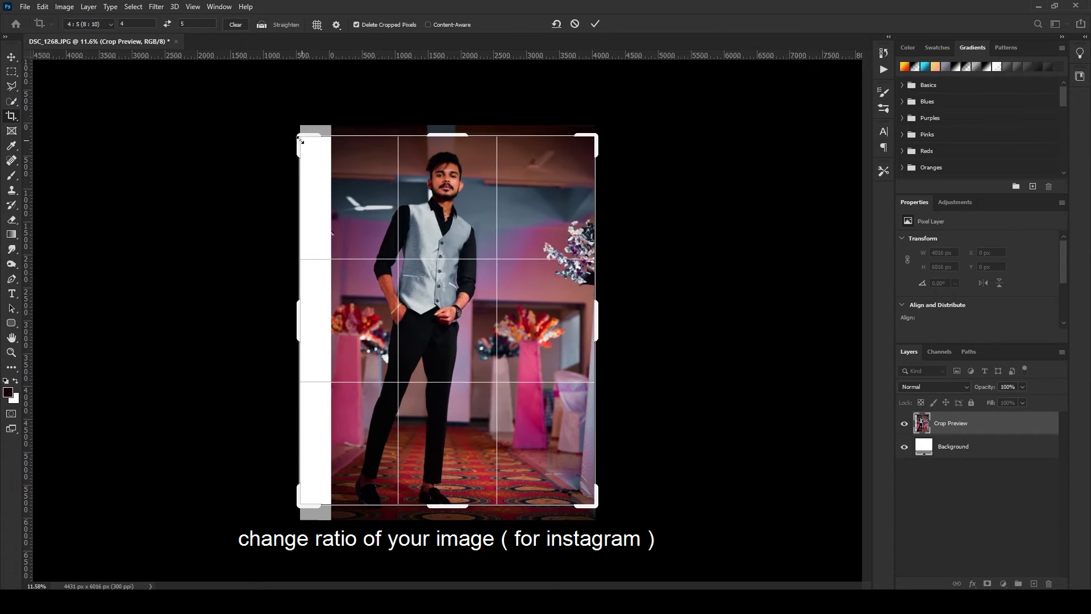
pyautogui.moveTo(433, 231); pyautogui.dragTo(433, 221)
pyautogui.moveTo(296, 318); pyautogui.dragTo(301, 318)
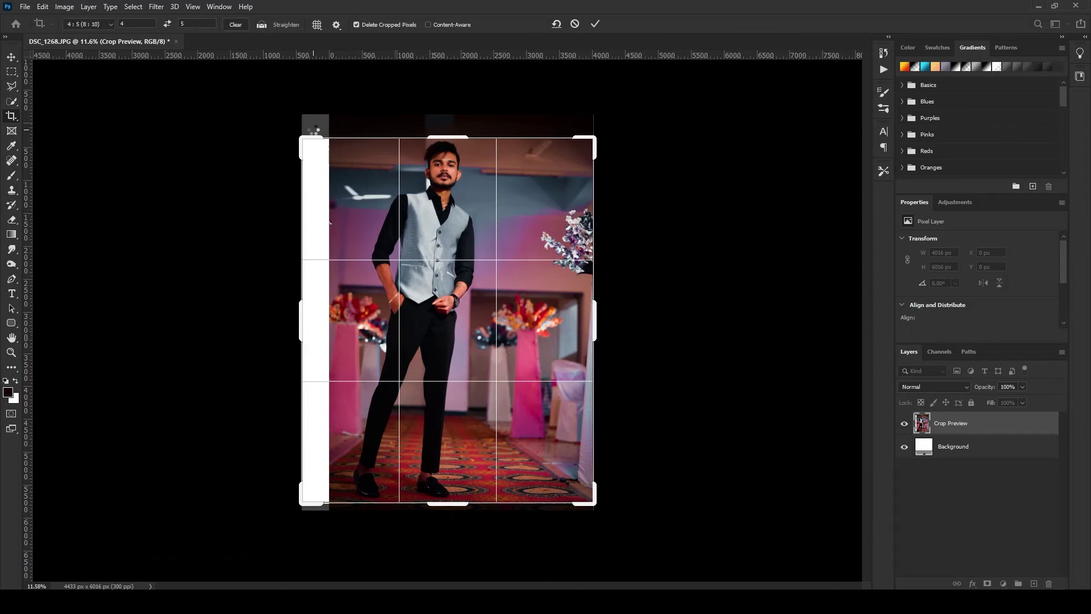
pyautogui.press('Return')
# Step: Select the empty white strip along the photo's left edge, about 442 px wide, and fill it with Content-Aware
pyautogui.scroll(-1, 310, 188)
pyautogui.press('m')
pyautogui.moveTo(320, 164); pyautogui.dragTo(350, 479)
pyautogui.hotkey('shift', 'F5')
pyautogui.press('Return')
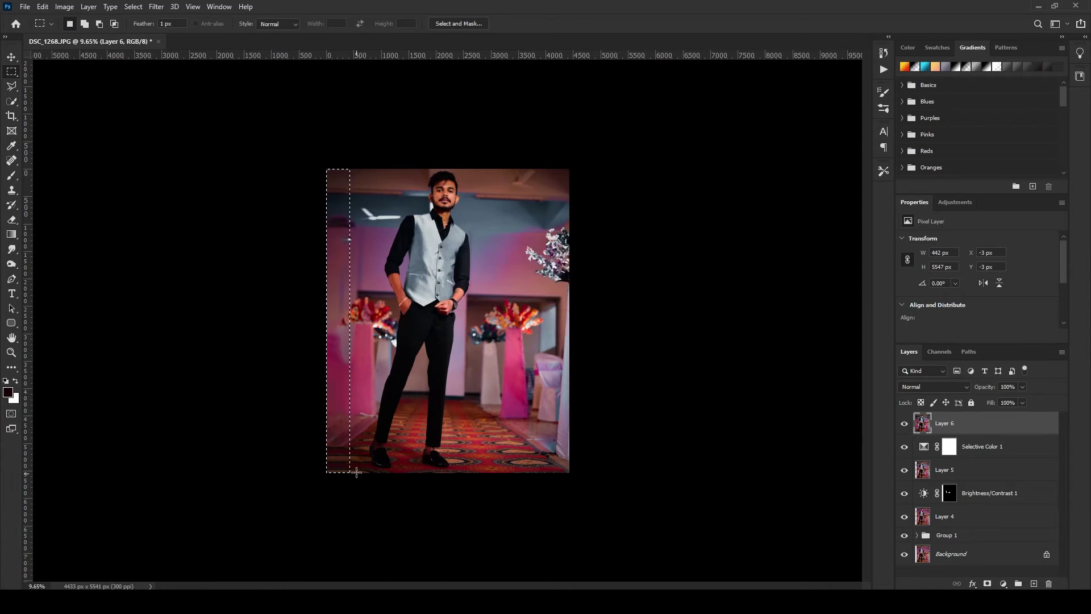
# Step: Deselect the filled strip and outline the wall area beside the left pink pedestal, about 548 x 1867 px, with the Polygonal Lasso
pyautogui.hotkey('ctrl', 'd')
pyautogui.scroll(10, 265, 376)
pyautogui.press('l')
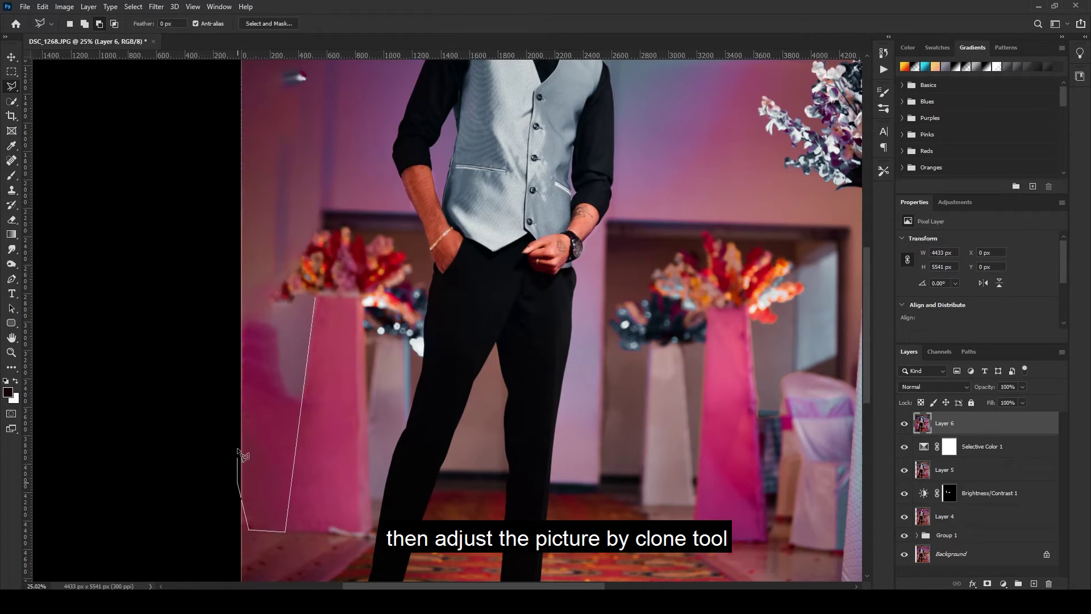
pyautogui.click(242, 314)
pyautogui.click(265, 266)
pyautogui.click(315, 295)
# Step: Clone plain wall texture over the magenta smear inside the selection, following the pedestal's left edge
pyautogui.press('s')
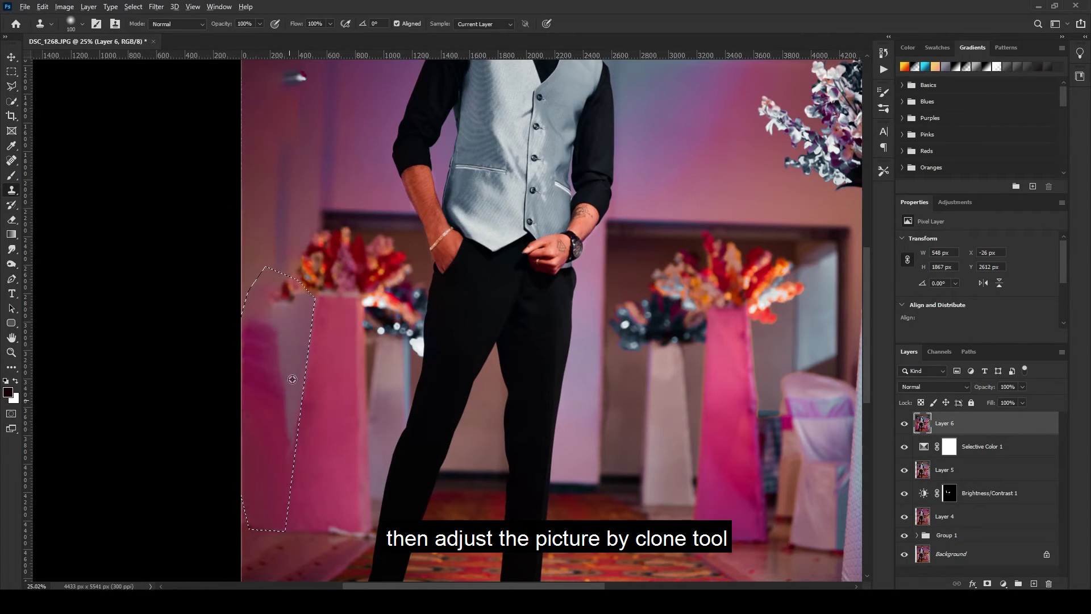
pyautogui.keyDown('alt'); pyautogui.click(292, 379); pyautogui.keyUp('alt')
pyautogui.moveTo(289, 423)
pyautogui.mouseDown()
pyautogui.moveTo(281, 500)
pyautogui.moveTo(285, 348)
pyautogui.moveTo(281, 458)
pyautogui.mouseUp()
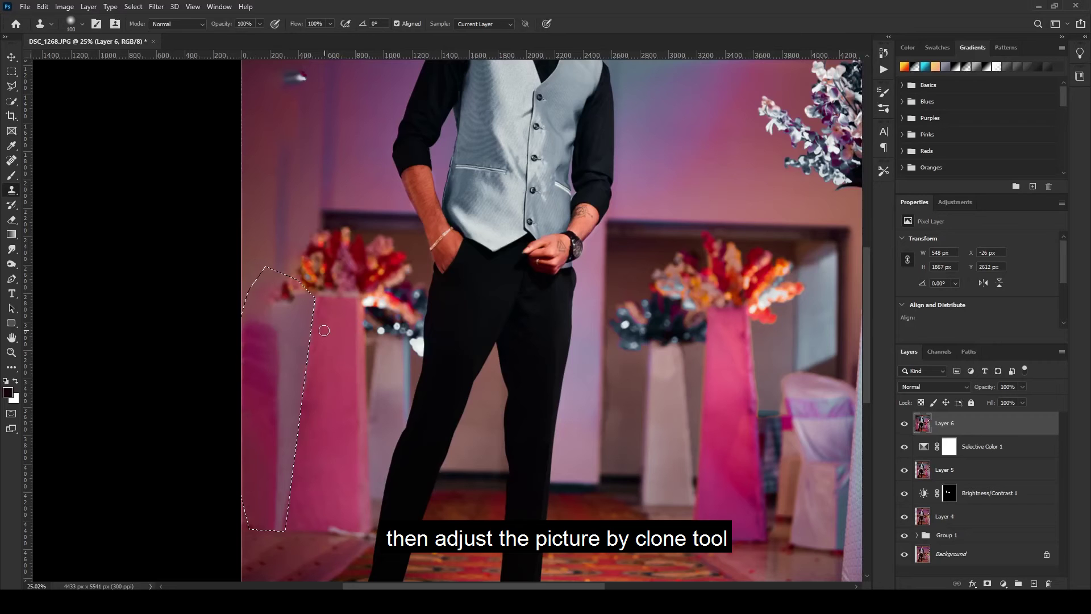
pyautogui.moveTo(282, 526); pyautogui.dragTo(290, 404)
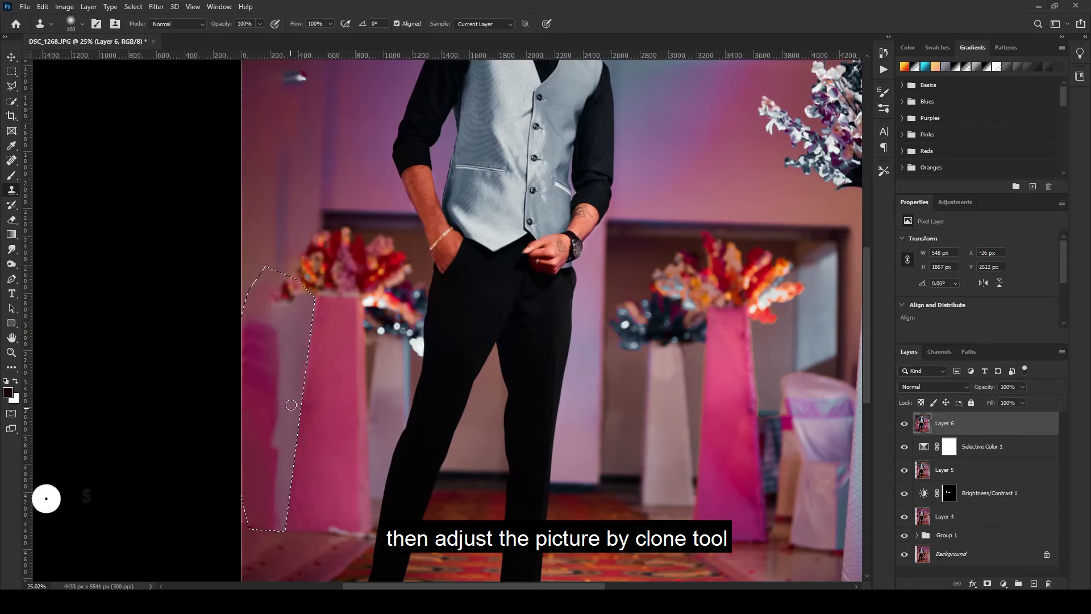
pyautogui.scroll(1, 284, 300)
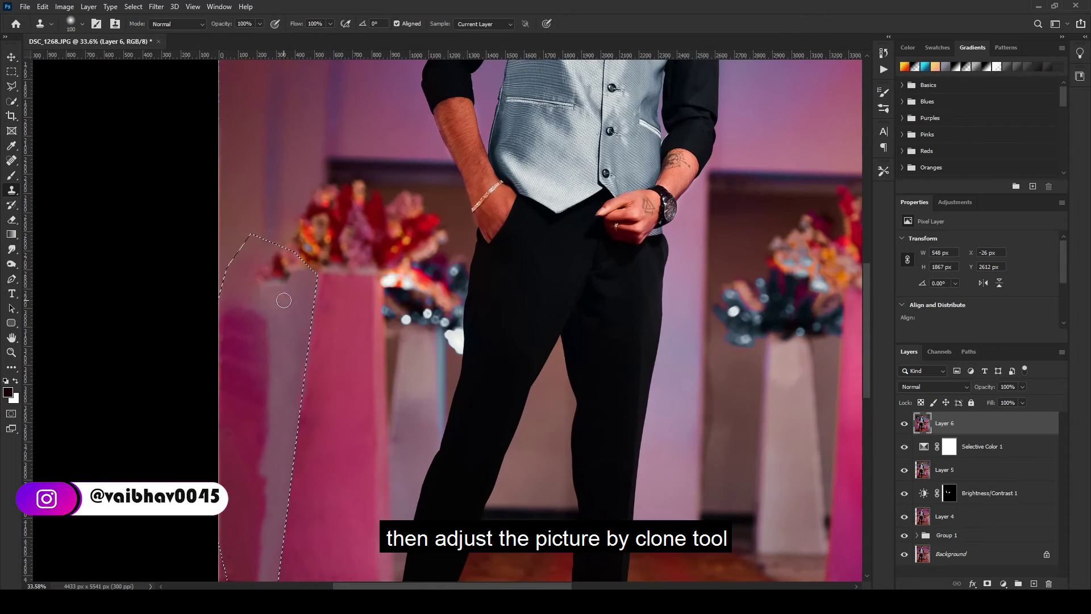
# Step: Clone wall texture over the remaining magenta patches between the left pedestal and the photo's left edge
pyautogui.scroll(-3, 279, 349)
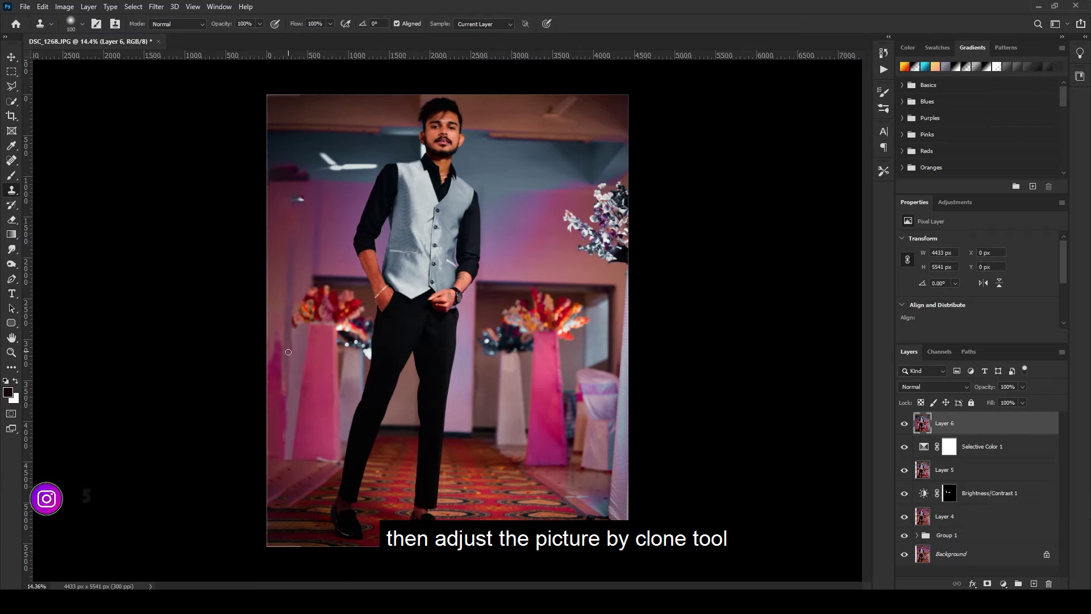
pyautogui.scroll(4, 275, 274)
pyautogui.scroll(-4, 282, 267)
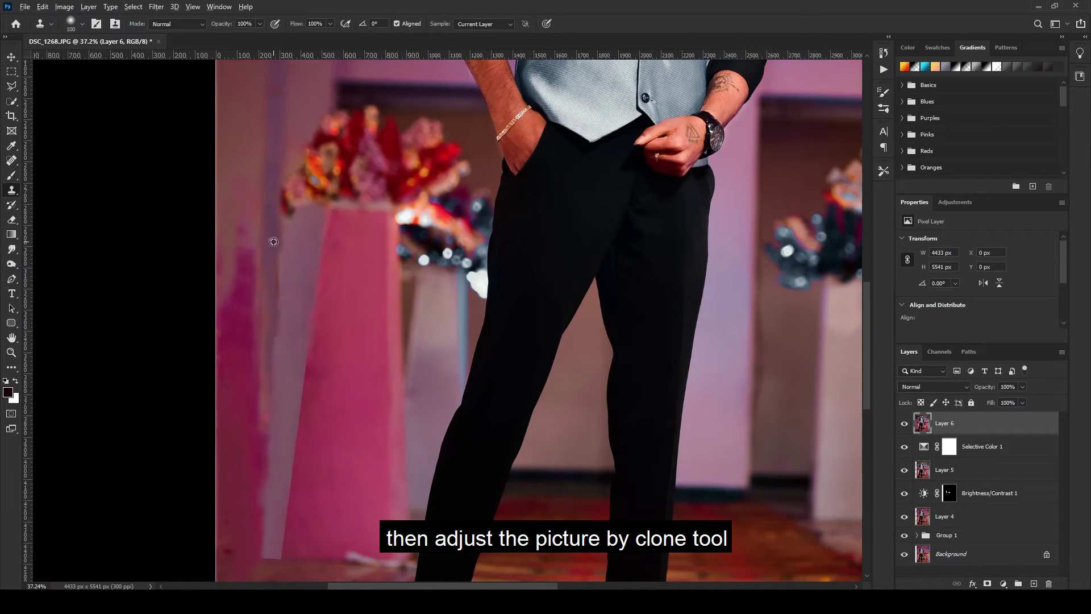
pyautogui.scroll(3, 274, 414)
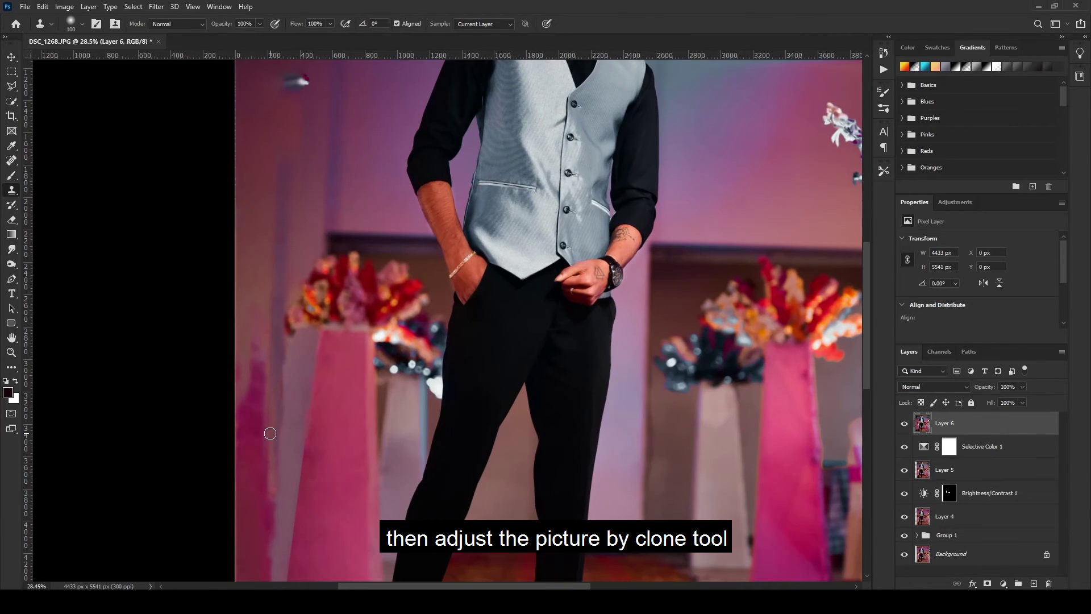
pyautogui.scroll(-5, 266, 340)
pyautogui.scroll(4, 267, 199)
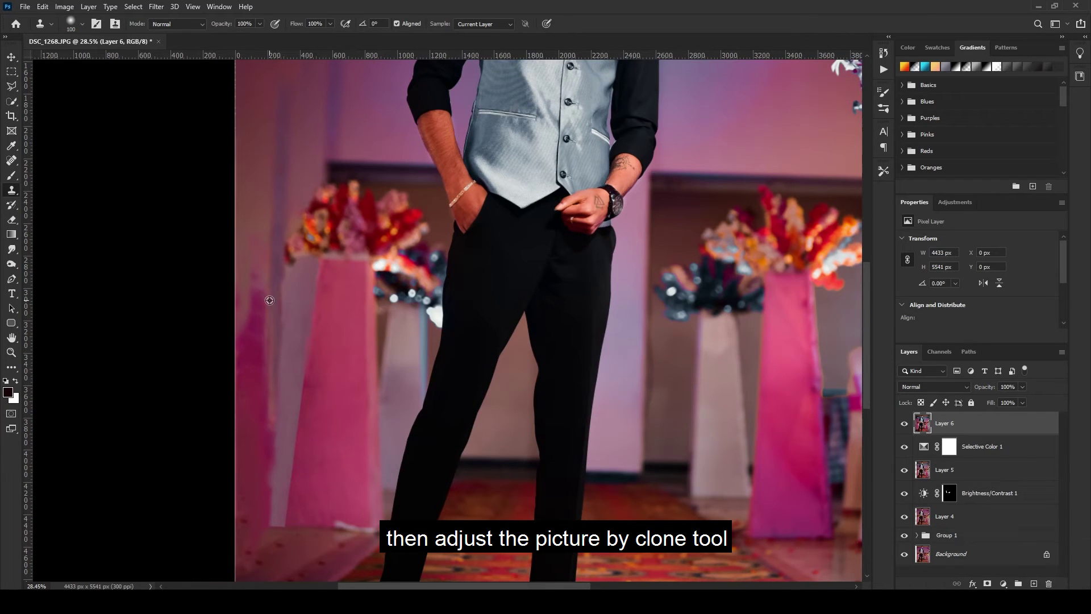
# Step: Lasso the magenta strip along the photo's left edge and fill it with Content-Aware
pyautogui.scroll(-1, 305, 272)
pyautogui.rightClick(12, 86)
pyautogui.click(54, 88)
pyautogui.moveTo(233, 196)
pyautogui.mouseDown()
pyautogui.moveTo(288, 496)
pyautogui.moveTo(267, 514)
pyautogui.moveTo(227, 521)
pyautogui.mouseUp()
pyautogui.hotkey('shift', 'F5')
pyautogui.press('Return')
# Step: Lasso the leftover magenta area lower on the left wall, about 375 x 705 px, and fill it with Content-Aware
pyautogui.scroll(-3, 281, 392)
pyautogui.moveTo(243, 394); pyautogui.dragTo(236, 470)
pyautogui.hotkey('shift', 'F5')
pyautogui.hotkey('ctrl', 's')
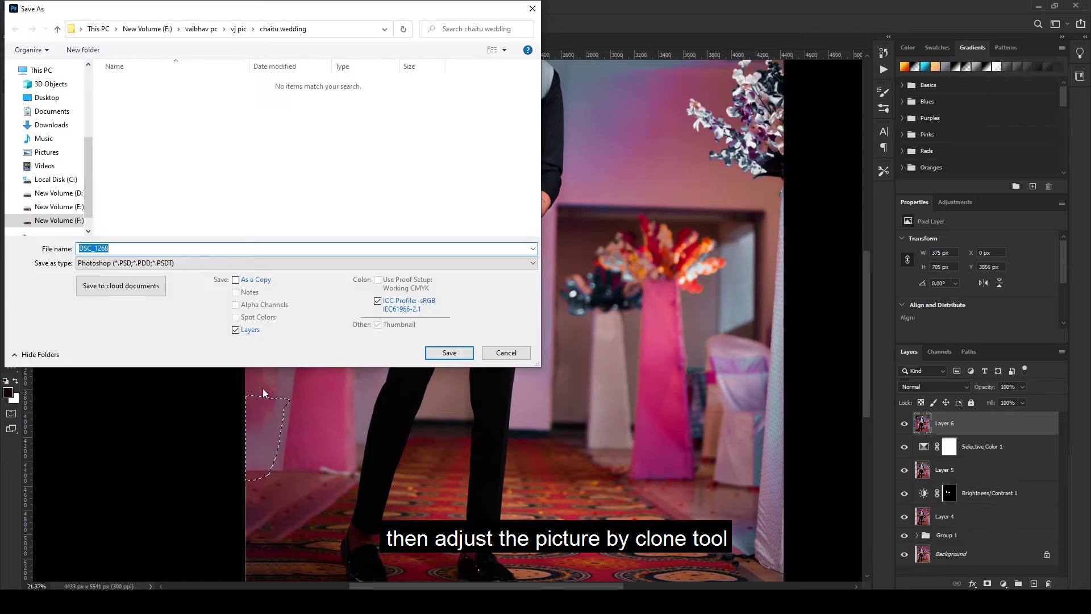
pyautogui.press('Escape')
pyautogui.moveTo(263, 392); pyautogui.dragTo(212, 412)
pyautogui.hotkey('shift', 'F5')
# Step: Select a small patch at the left wall's edge, about 217 x 310 px, and fill it with Content-Aware
pyautogui.moveTo(242, 269); pyautogui.dragTo(234, 329)
pyautogui.hotkey('shift', 'F5')
pyautogui.press('Return')
pyautogui.hotkey('shift', 'F5')
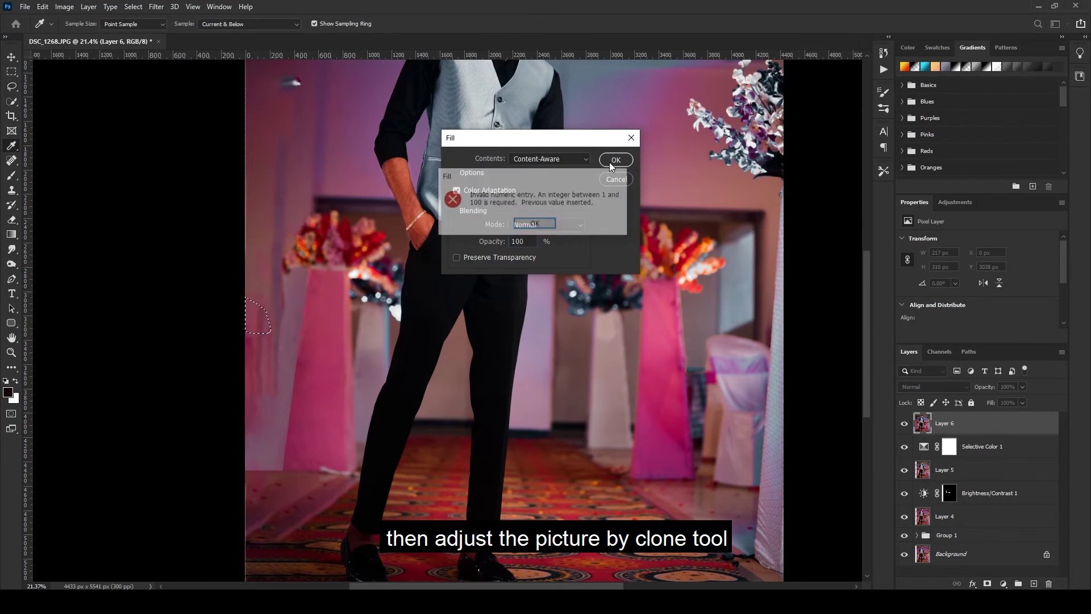
pyautogui.press('Return')
# Step: Deselect, sample the clean wall above and clone it over the pink patch at the left edge with a 250 px brush
pyautogui.press('s')
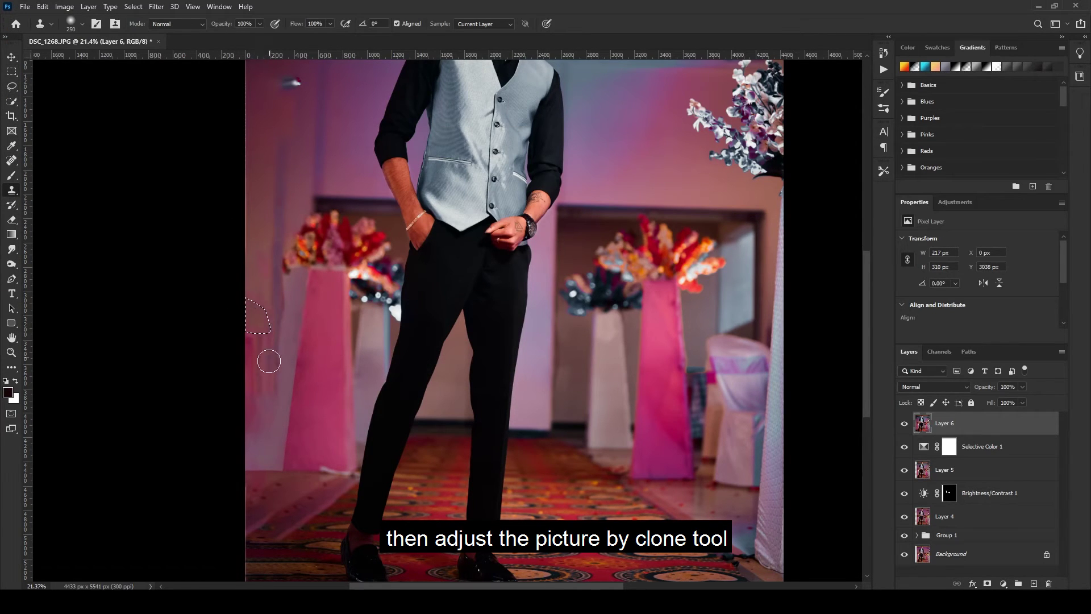
pyautogui.hotkey('ctrl', 'd')
pyautogui.keyDown('alt'); pyautogui.click(258, 256); pyautogui.keyUp('alt')
pyautogui.moveTo(257, 324); pyautogui.dragTo(255, 343)
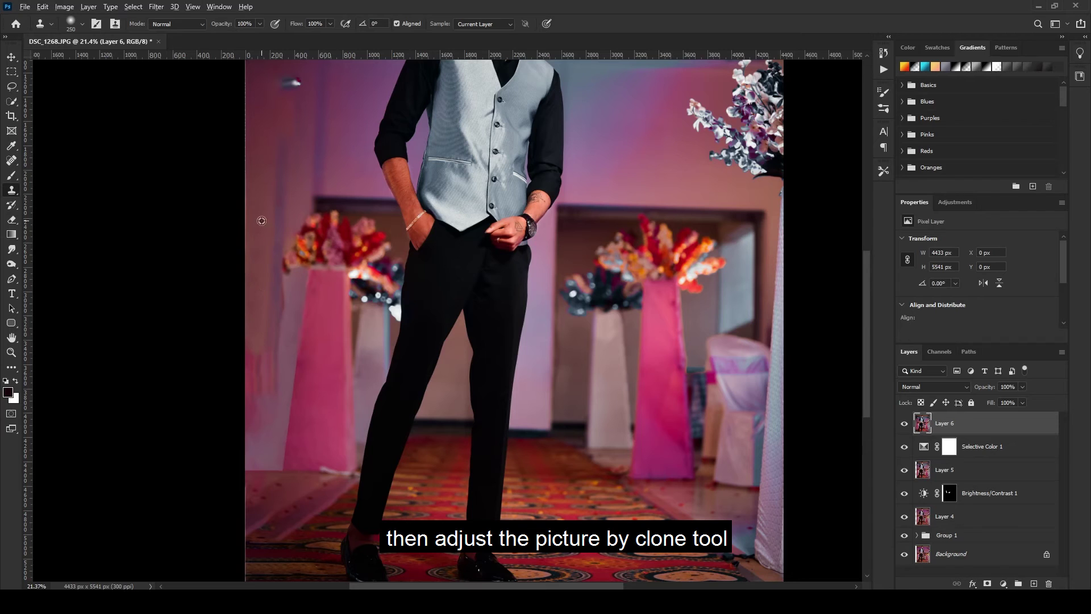
pyautogui.scroll(-2, 256, 273)
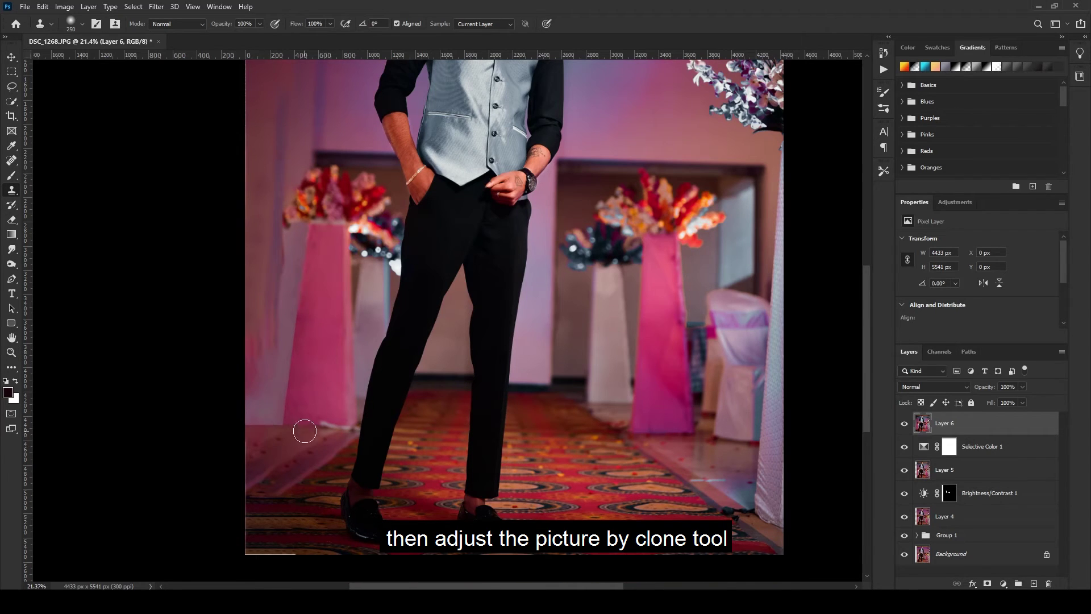
# Step: Lasso the lower left area where the wall meets the floor, fill it with Content-Aware and deselect
pyautogui.scroll(1, 305, 431)
pyautogui.press('l')
pyautogui.moveTo(247, 438)
pyautogui.mouseDown()
pyautogui.moveTo(299, 455)
pyautogui.moveTo(268, 490)
pyautogui.moveTo(247, 492)
pyautogui.mouseUp()
pyautogui.hotkey('shift', 'F5')
pyautogui.press('Return')
pyautogui.hotkey('ctrl', 'd')
# Step: Clone over the hard seam at the base of the left wall with the Clone Stamp to blend it into the floor
pyautogui.scroll(1, 278, 456)
pyautogui.scroll(-1, 282, 472)
pyautogui.scroll(1, 283, 475)
pyautogui.click(12, 192)
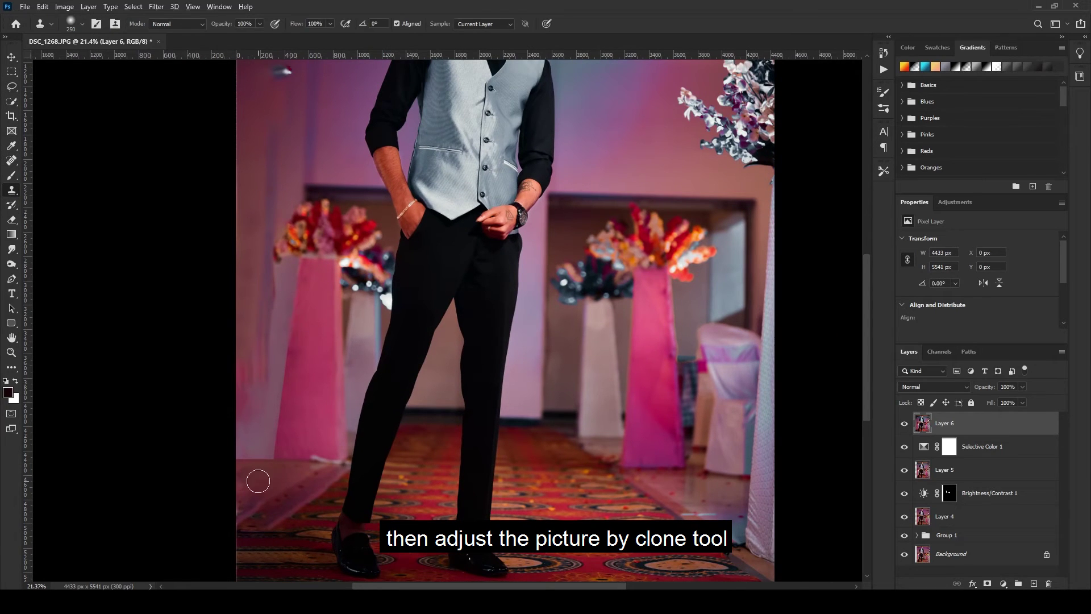
pyautogui.scroll(-3, 275, 478)
pyautogui.scroll(2, 256, 500)
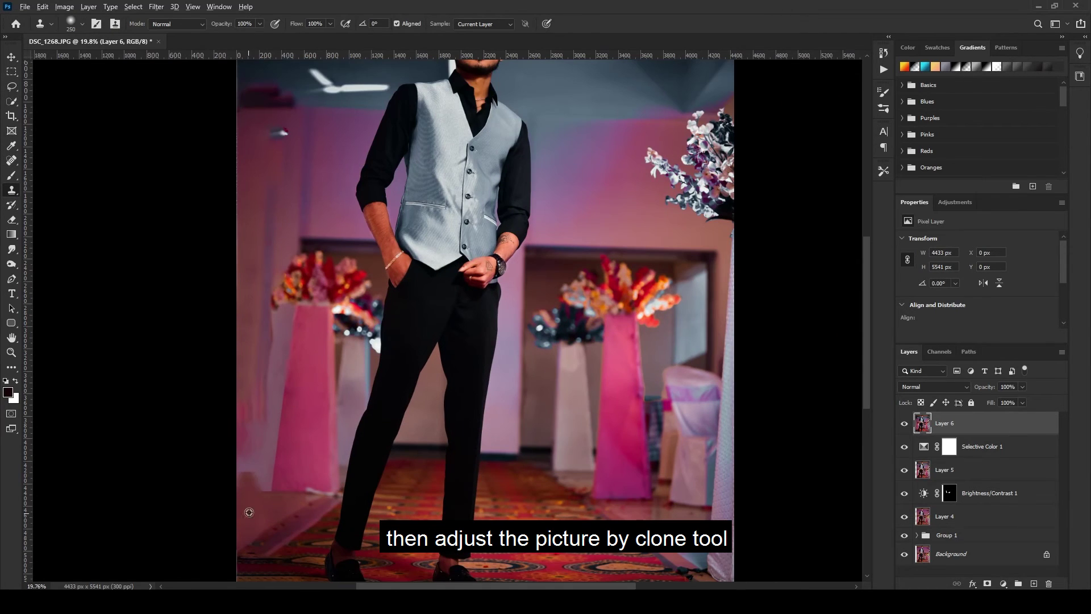
pyautogui.scroll(2, 254, 492)
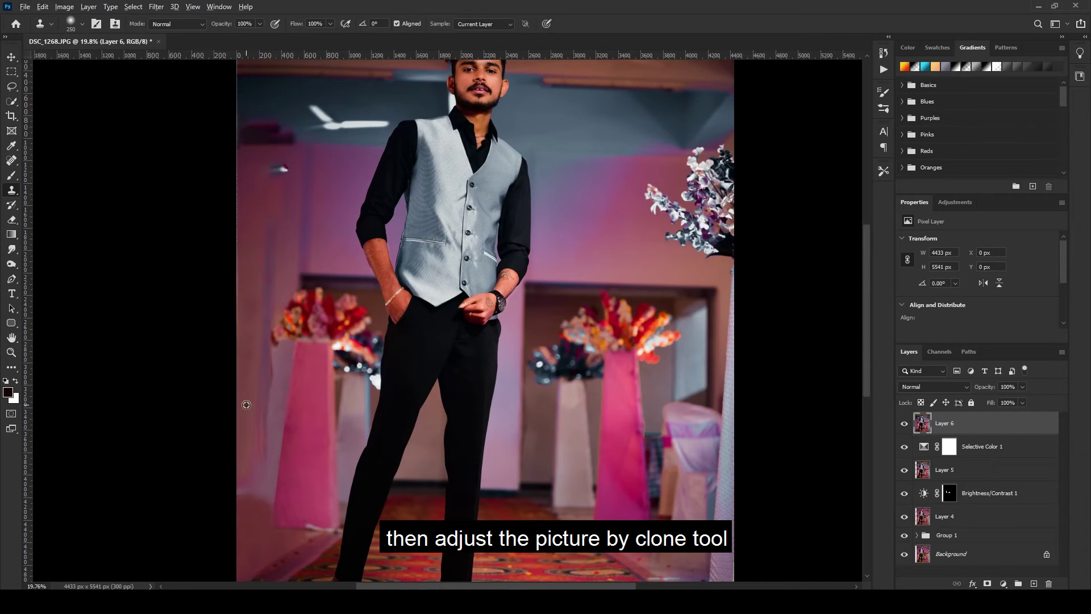
pyautogui.scroll(-2, 250, 397)
# Step: Smooth the wall beside the left pedestal's lower part with a 175 px Clone Stamp brush
pyautogui.scroll(1, 281, 323)
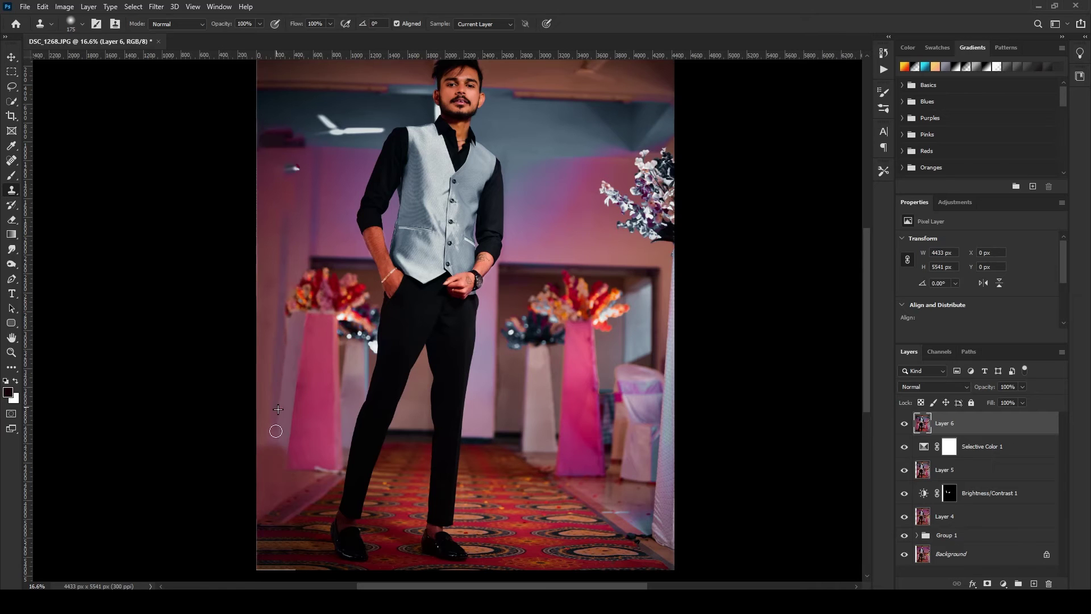
pyautogui.scroll(-2, 276, 431)
pyautogui.scroll(1, 276, 318)
pyautogui.scroll(-1, 236, 302)
pyautogui.scroll(2, 236, 302)
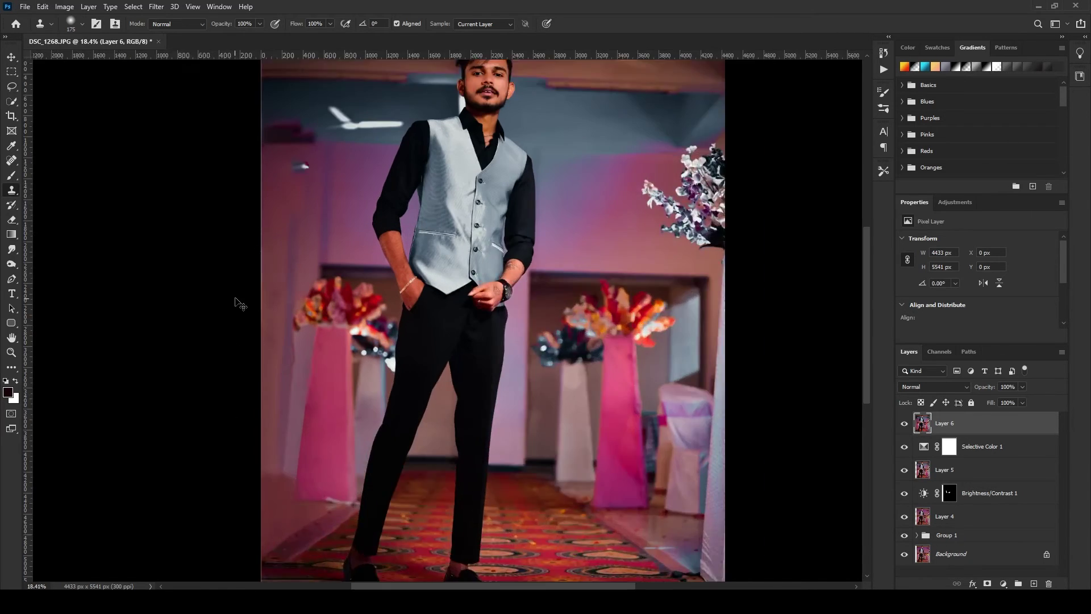
pyautogui.scroll(1, 273, 280)
pyautogui.scroll(2, 273, 280)
# Step: Touch up the extended wall near the photo's left edge with the Spot Healing Brush
pyautogui.click(11, 162)
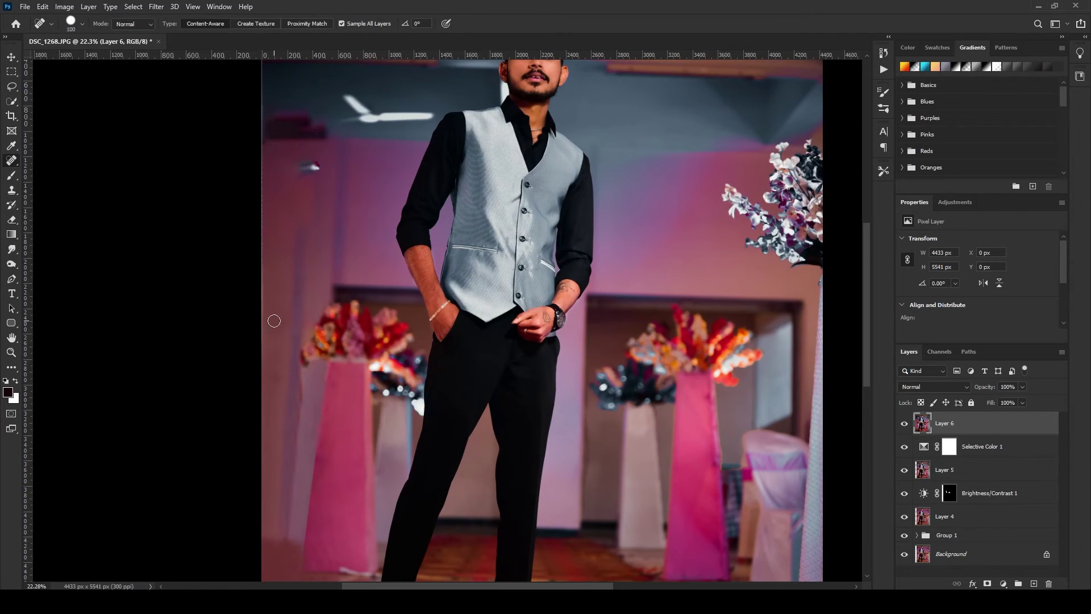
pyautogui.scroll(-1, 263, 322)
pyautogui.scroll(2, 296, 393)
pyautogui.scroll(-1, 299, 161)
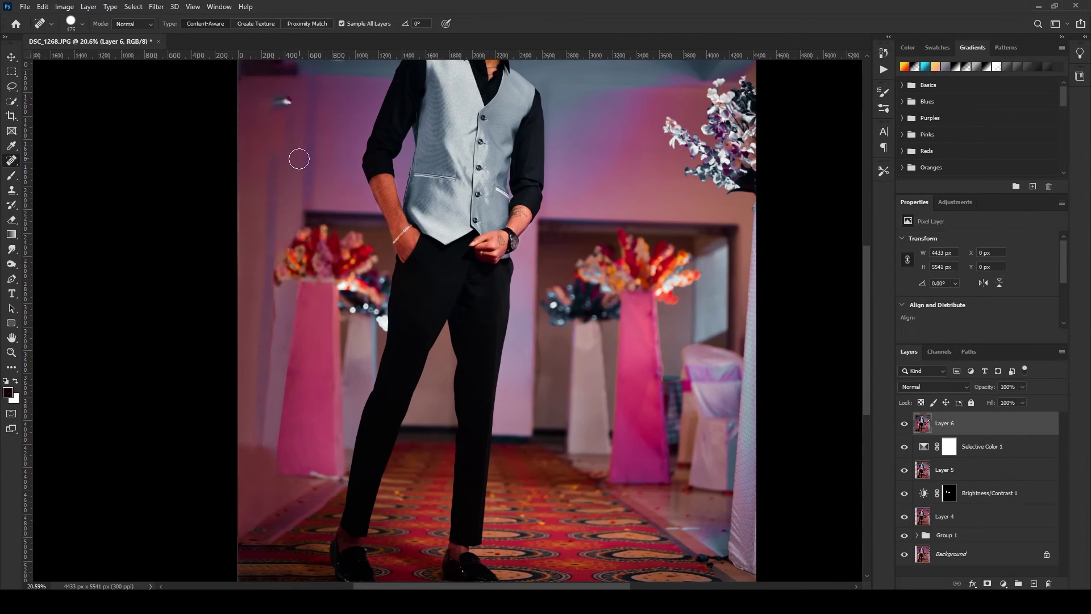
# Step: Return to the Clone Stamp and clean up the greyish strip along the left pedestal's edge
pyautogui.press('s')
pyautogui.rightClick(11, 190)
pyautogui.click(57, 189)
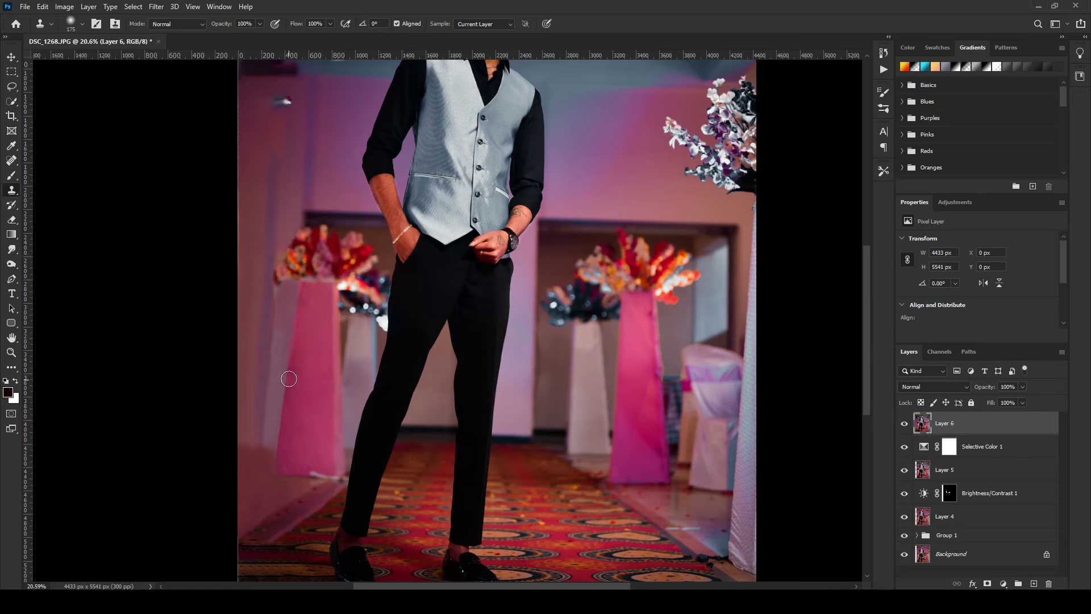
pyautogui.scroll(2, 278, 356)
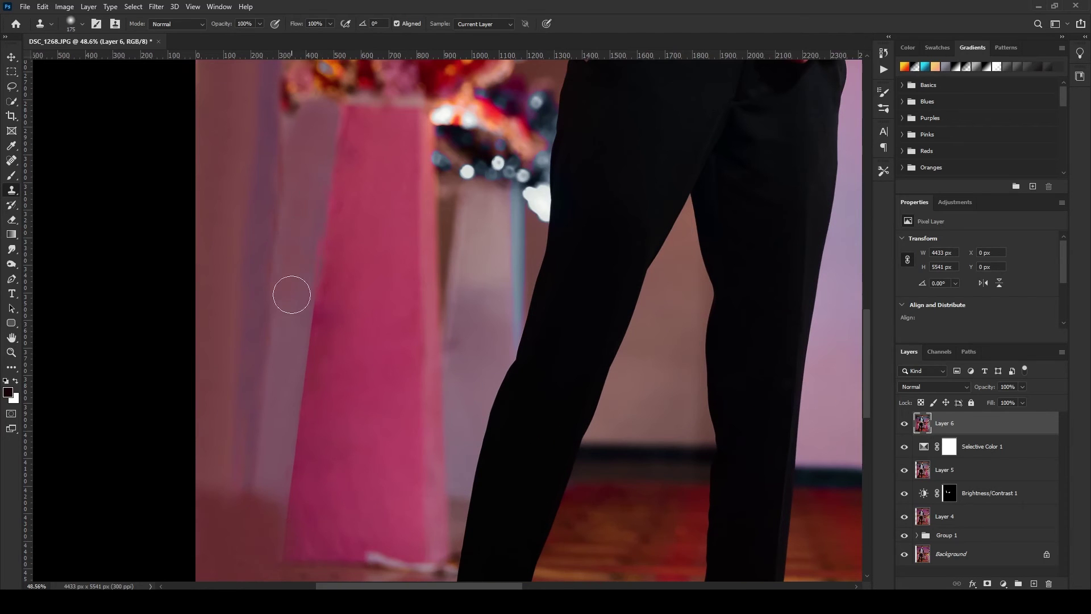
pyautogui.scroll(-3, 292, 351)
pyautogui.scroll(3, 261, 454)
# Step: Lasso the greyish strip beside the left pedestal, about 344 x 1479 px, and add a Hue/Saturation adjustment layer for it
pyautogui.press('l')
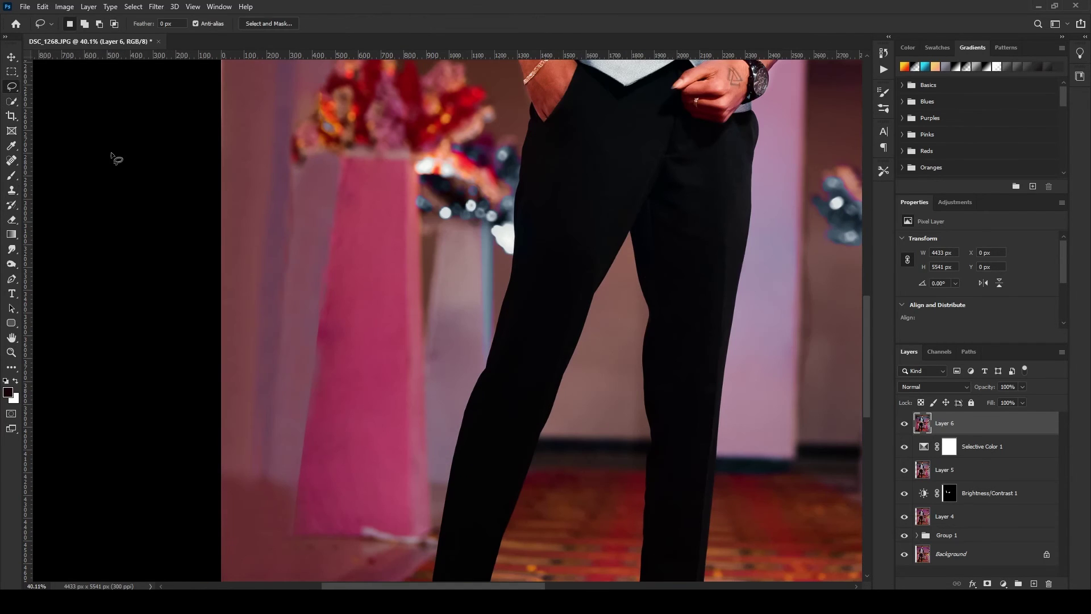
pyautogui.moveTo(284, 214); pyautogui.dragTo(294, 175)
pyautogui.click(1002, 583)
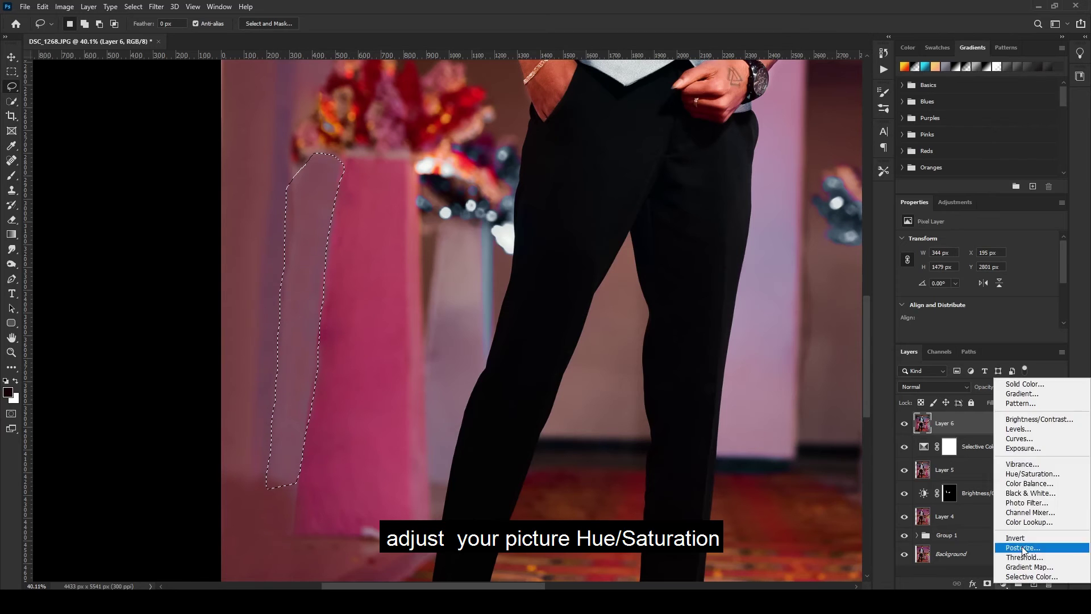
pyautogui.click(1026, 473)
# Step: Set the strip's Hue to -8 and Saturation to -3 to match the surrounding wall
pyautogui.scroll(-3, 550, 306)
pyautogui.moveTo(977, 283); pyautogui.dragTo(963, 285)
pyautogui.scroll(-2, 361, 393)
pyautogui.scroll(1, 449, 326)
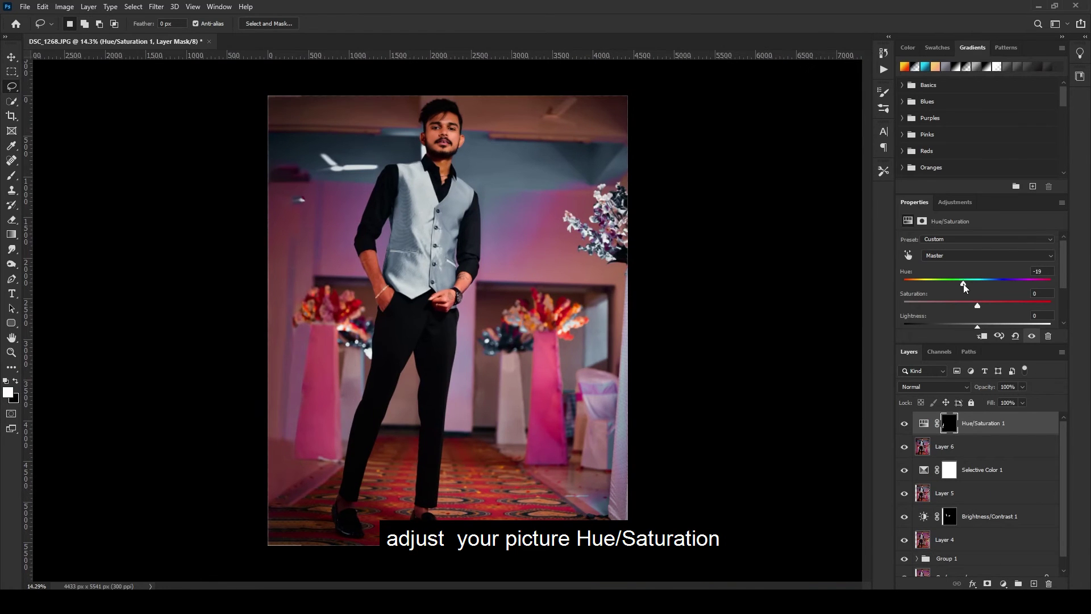
pyautogui.scroll(-3, 432, 358)
pyautogui.scroll(5, 424, 369)
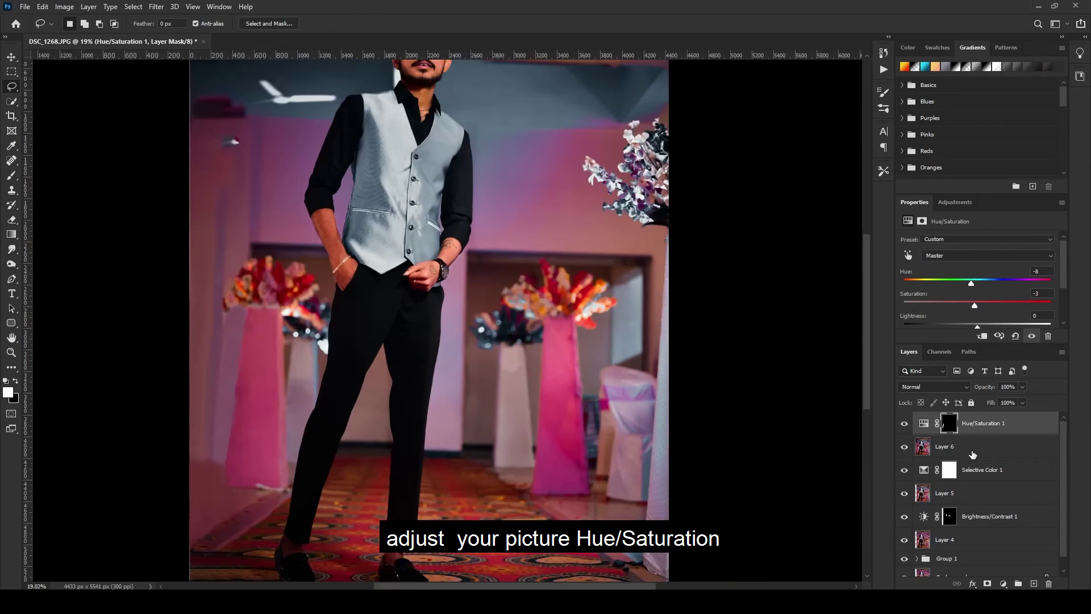
# Step: Select Layer 6 and clone away the uneven smudge on the left pedestal's left edge
pyautogui.click(971, 454)
pyautogui.scroll(5, 424, 398)
pyautogui.scroll(5, 51, 344)
pyautogui.scroll(-2, 46, 349)
pyautogui.scroll(3, 224, 360)
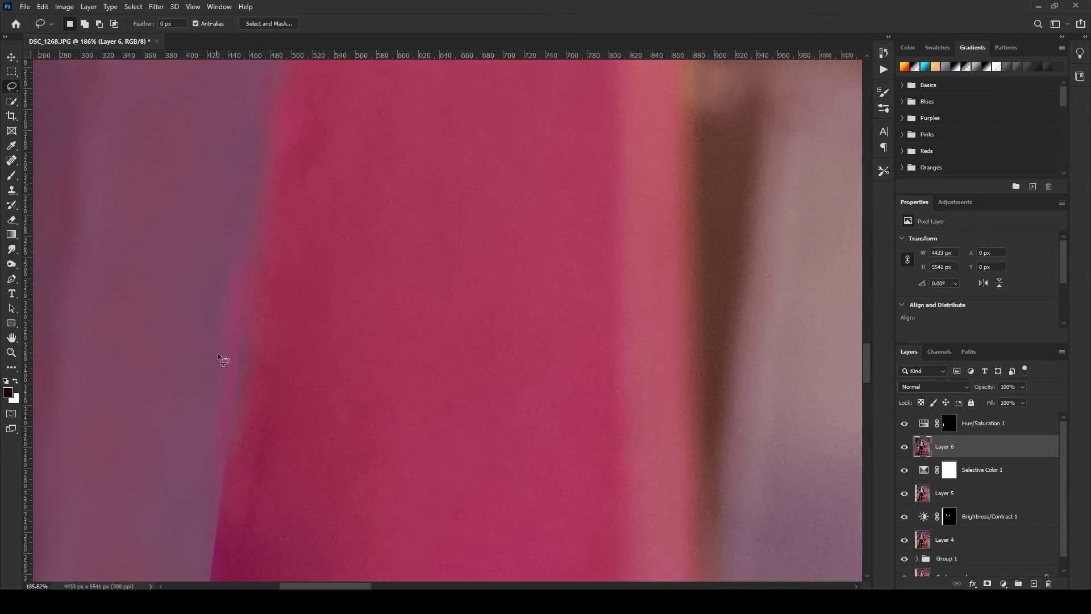
pyautogui.press('s')
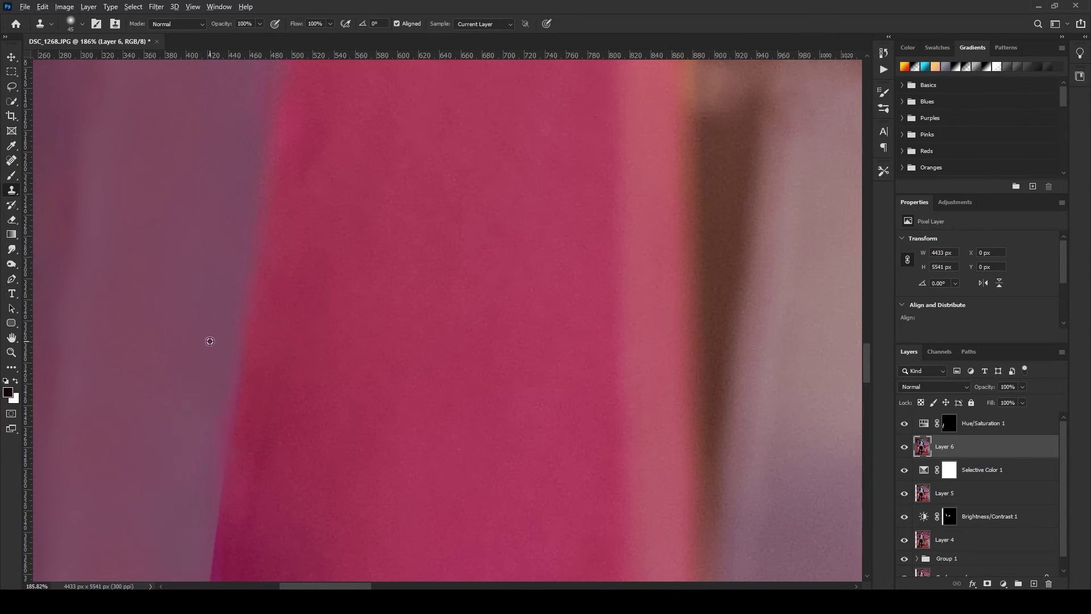
pyautogui.scroll(-5, 210, 341)
pyautogui.scroll(3, 261, 313)
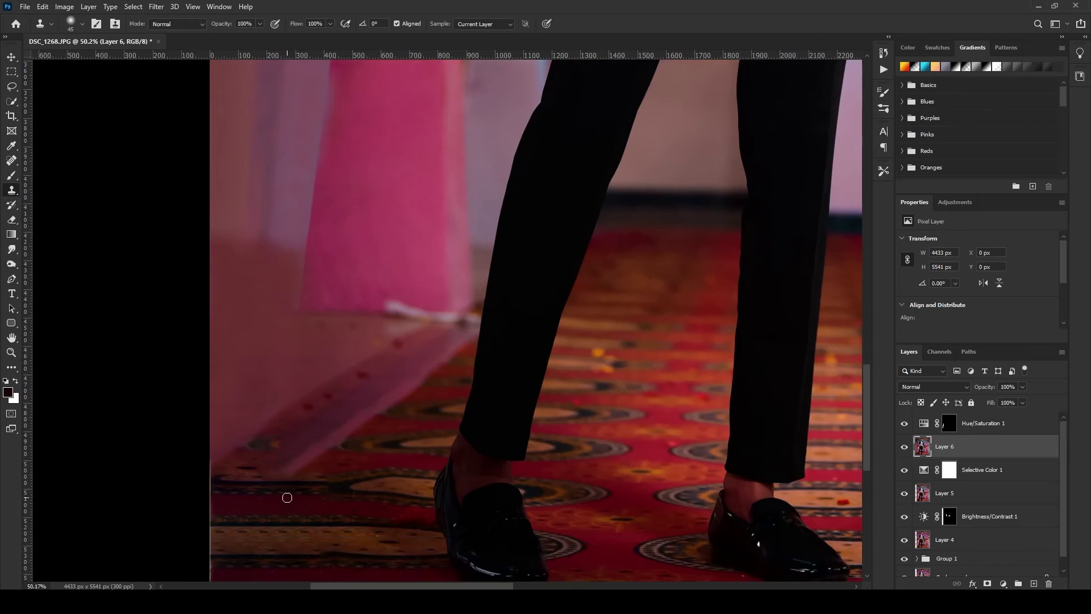
# Step: Outline the carpet border in the photo's lower left corner, about 757 x 580 px, with the Polygonal Lasso
pyautogui.scroll(-1, 287, 497)
pyautogui.rightClick(11, 87)
pyautogui.click(57, 98)
pyautogui.click(257, 356)
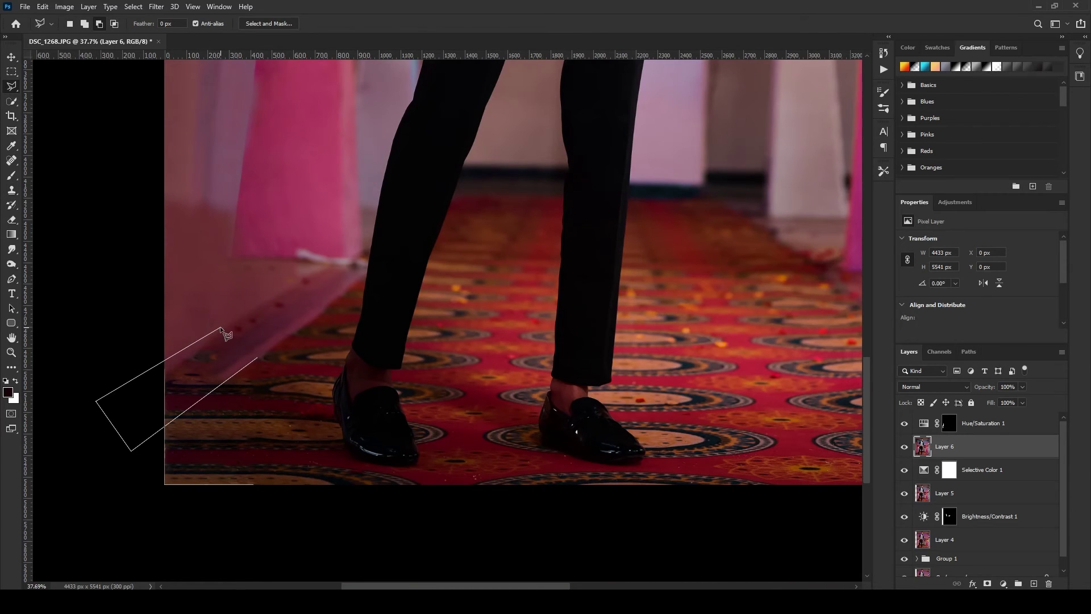
pyautogui.click(257, 356)
pyautogui.scroll(1, 151, 441)
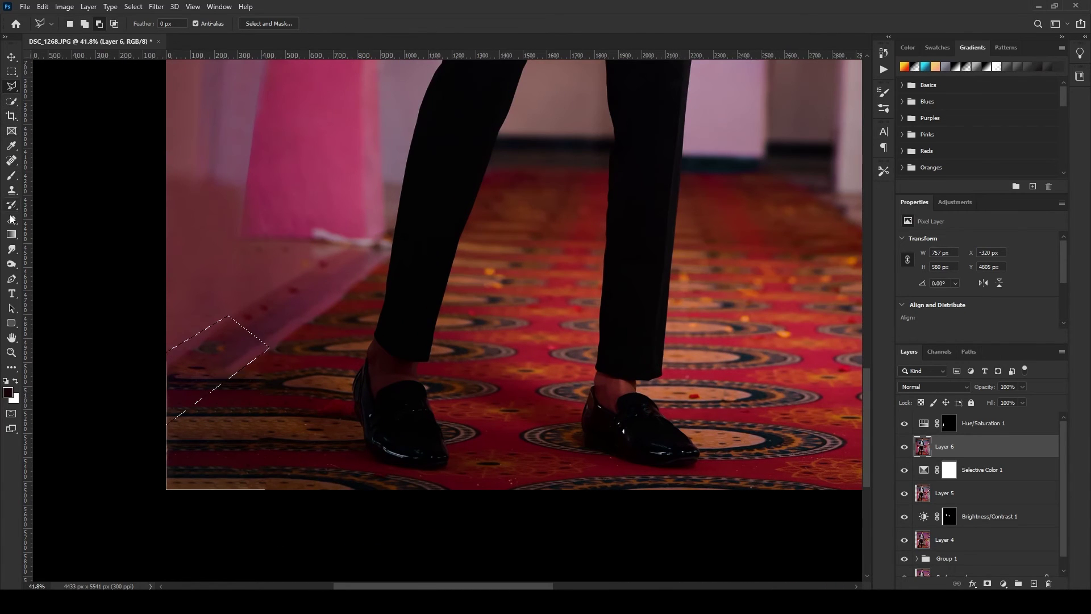
# Step: Clone the carpet border inside the selection so it continues to the photo's left edge, and deselect
pyautogui.press('s')
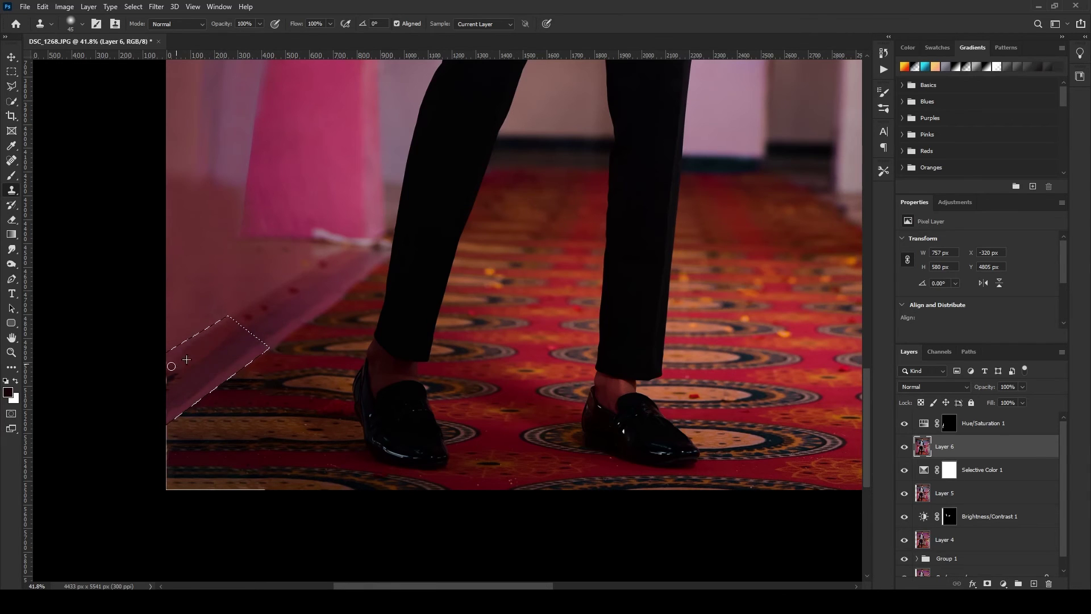
pyautogui.scroll(1, 248, 336)
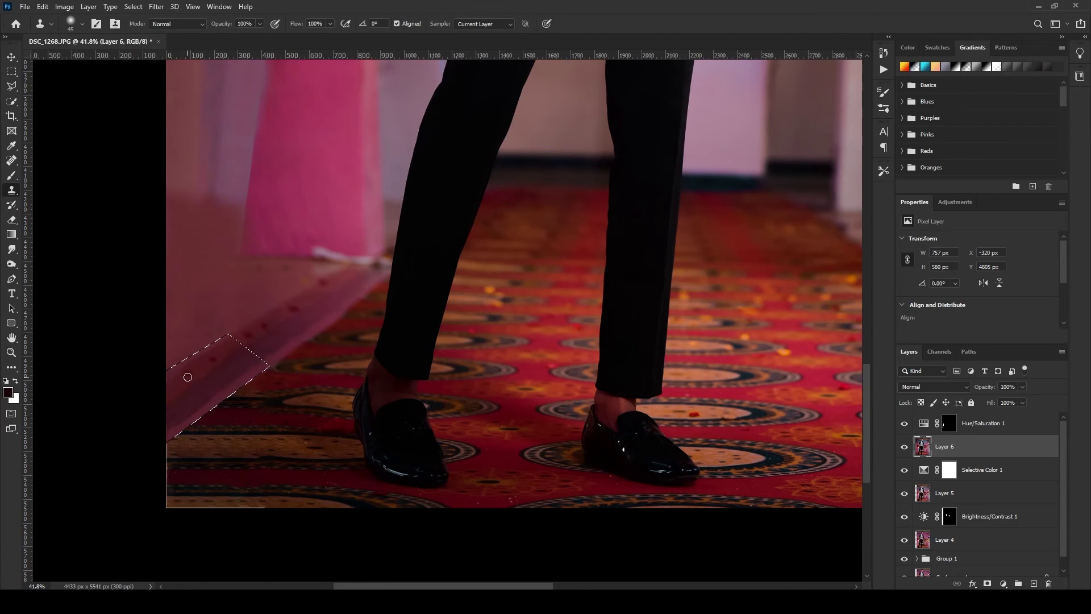
pyautogui.scroll(-4, 181, 397)
pyautogui.moveTo(181, 398)
pyautogui.mouseDown()
pyautogui.moveTo(260, 410)
pyautogui.moveTo(259, 538)
pyautogui.mouseUp()
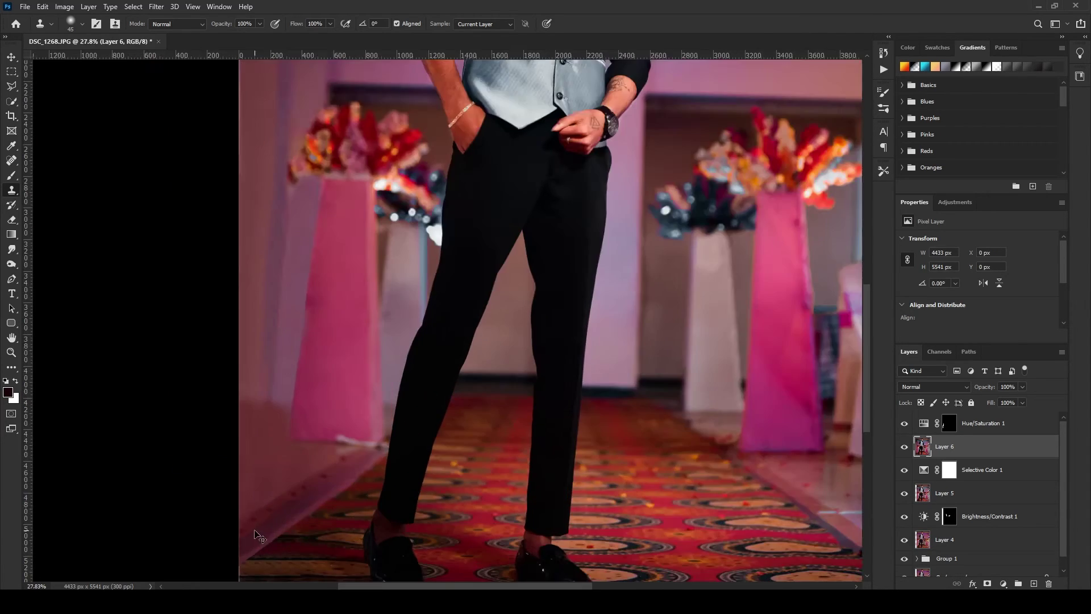
# Step: Touch up the cloned carpet border at the photo's lower left edge with the Clone Stamp and clear the selection
pyautogui.scroll(12, 259, 538)
pyautogui.click(250, 473)
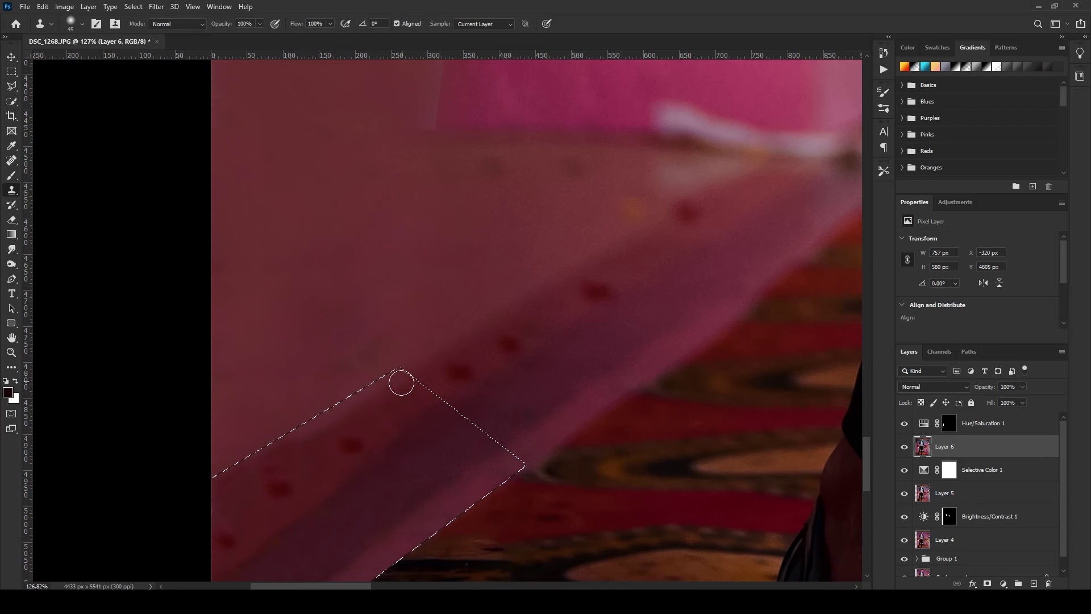
pyautogui.scroll(-10, 397, 382)
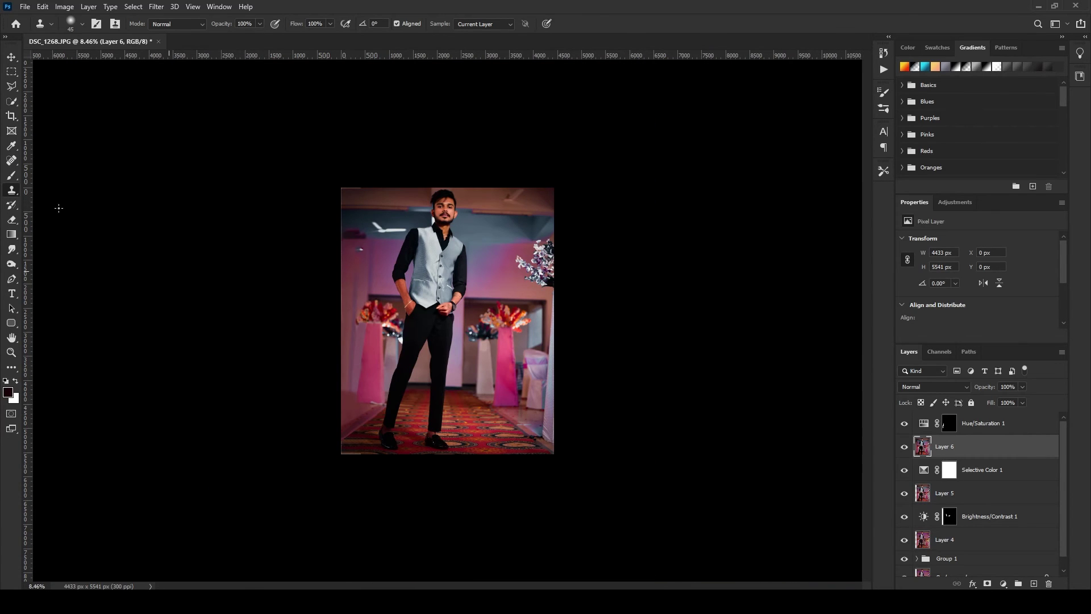
pyautogui.click(12, 160)
pyautogui.scroll(7, 317, 130)
pyautogui.scroll(-1, 297, 89)
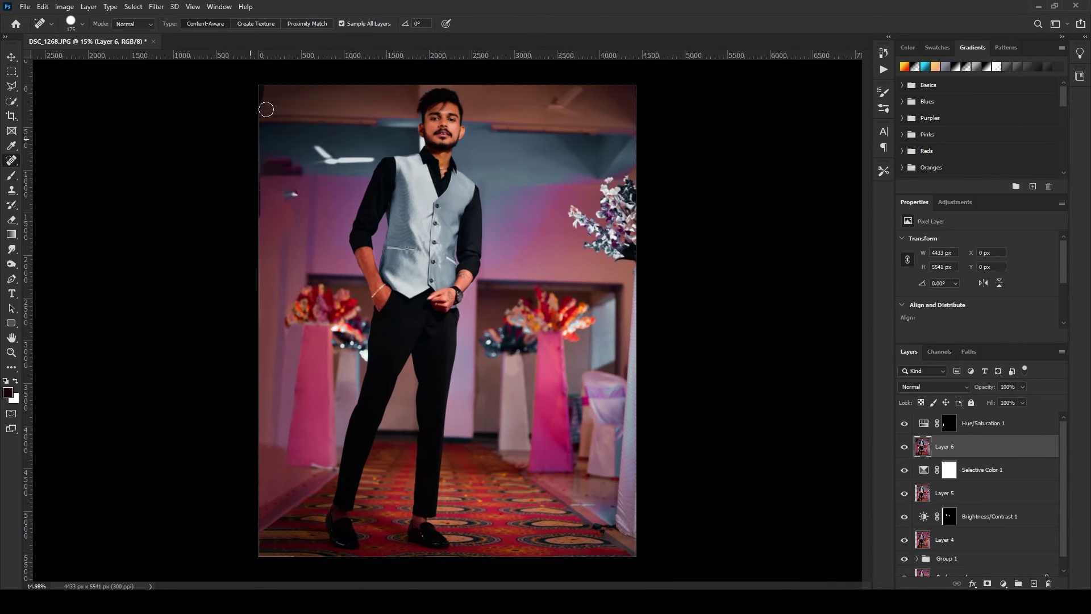
pyautogui.scroll(-4, 375, 528)
pyautogui.scroll(9, 440, 136)
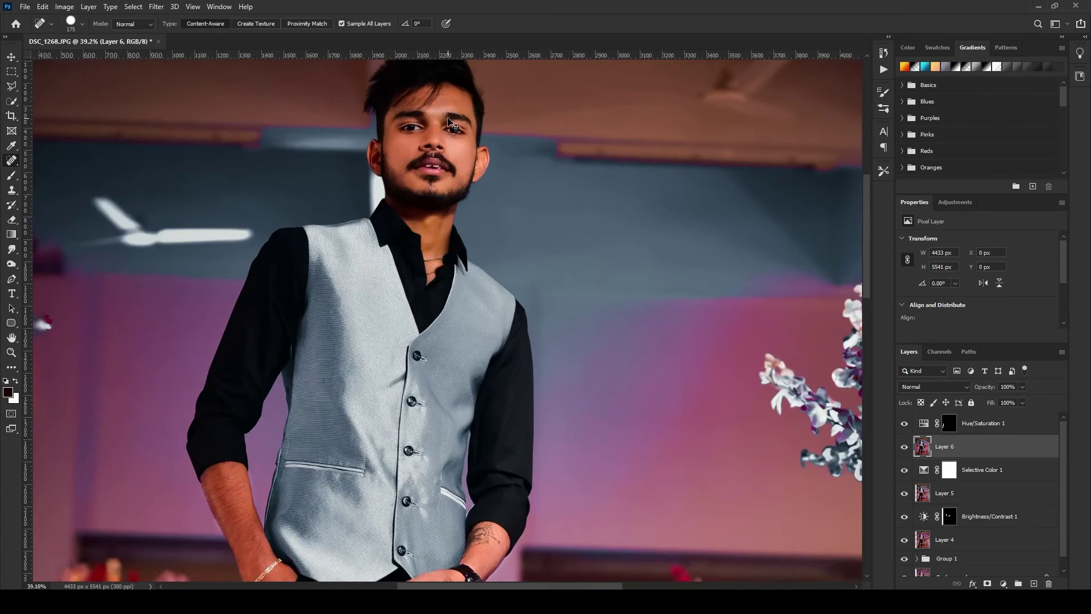
pyautogui.scroll(-6, 440, 136)
# Step: Stamp the visible layers above Hue/Saturation 1 and add a Color Balance with midtones at Magenta-Green -4, Yellow-Blue -2 and more red
pyautogui.click(993, 431)
pyautogui.hotkey('ctrl', 'alt', 'shift', 'e')
pyautogui.click(1003, 583)
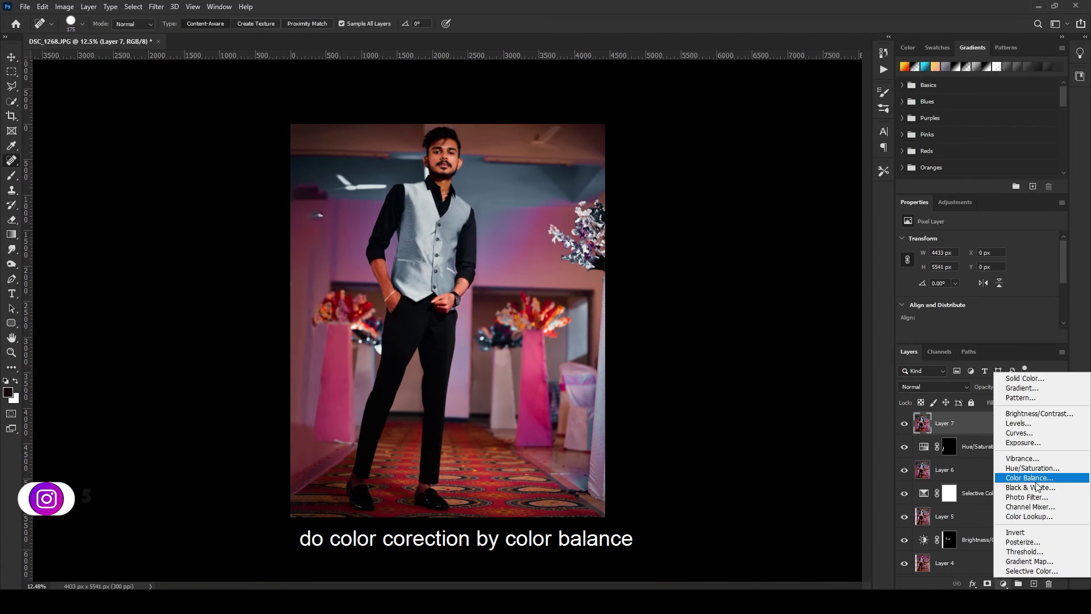
pyautogui.click(1017, 478)
pyautogui.moveTo(959, 263); pyautogui.dragTo(963, 302)
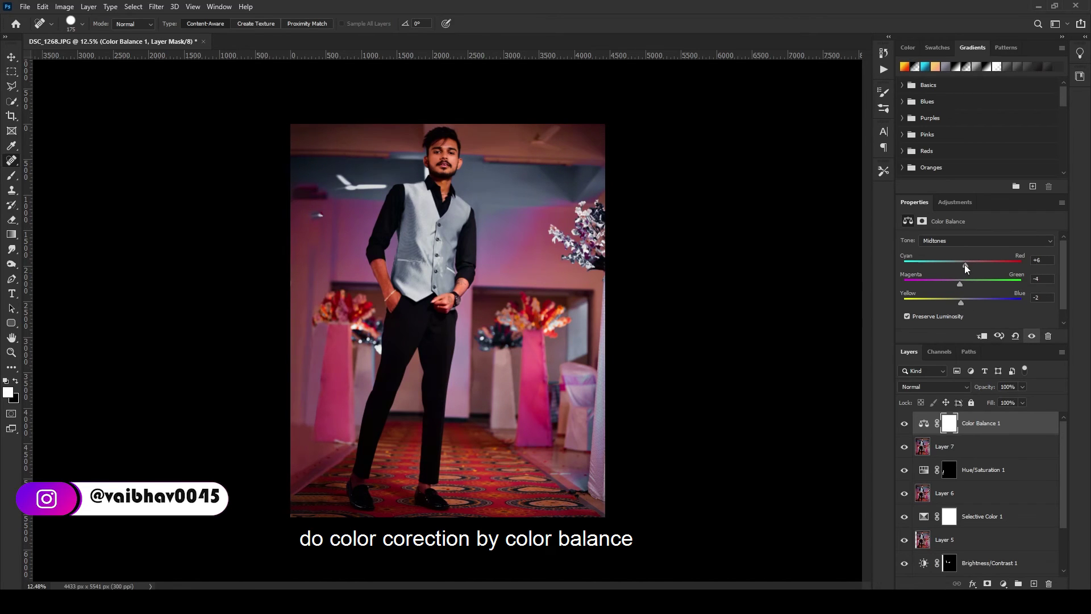
pyautogui.moveTo(964, 265); pyautogui.dragTo(970, 267)
# Step: Stamp the visible layers into a new top layer, group all layers between it and the Background, and hide the group
pyautogui.hotkey('ctrl', 'alt', 'shift', 'e')
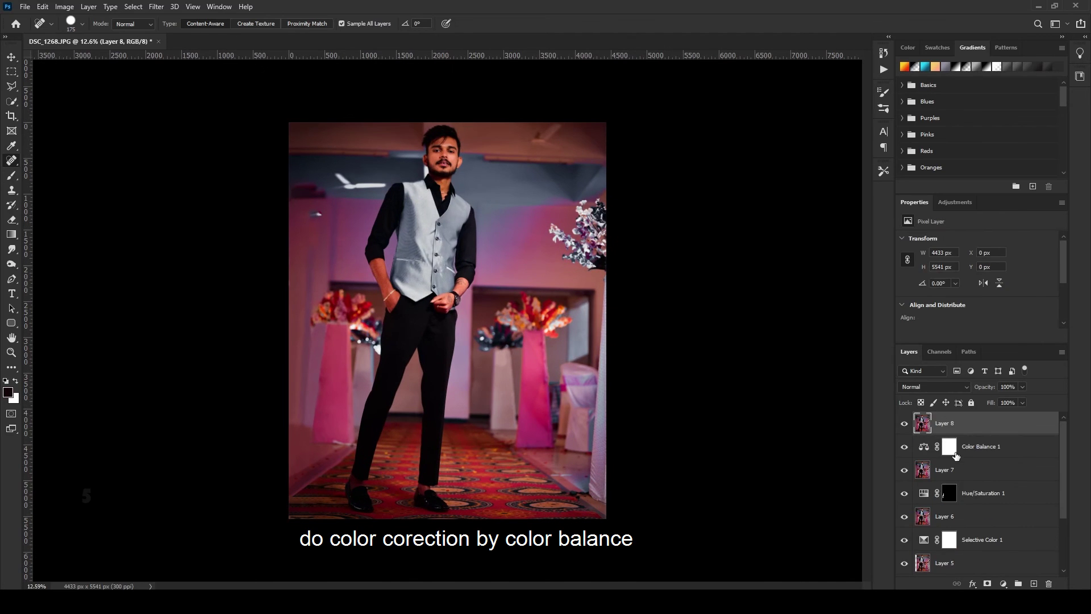
pyautogui.click(955, 454)
pyautogui.scroll(-5, 959, 500)
pyautogui.keyDown('shift'); pyautogui.click(960, 546); pyautogui.keyUp('shift')
pyautogui.hotkey('ctrl', 'g')
pyautogui.click(906, 444)
# Step: Compare the edited photo with the Background by hiding and showing Layer 8
pyautogui.click(906, 426)
pyautogui.click(906, 426)
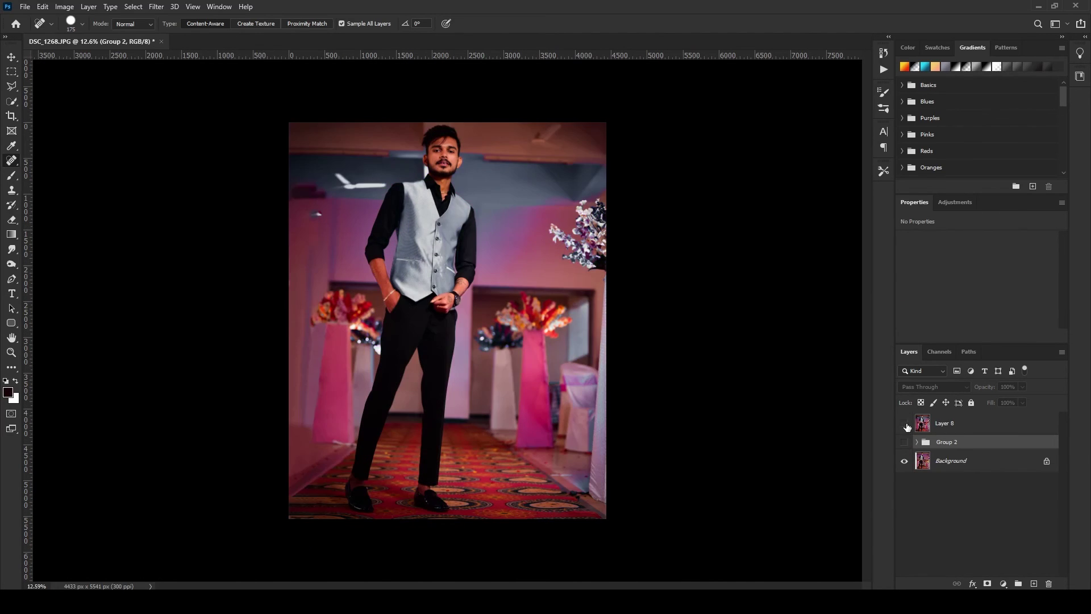
pyautogui.click(904, 423)
pyautogui.click(903, 422)
pyautogui.click(904, 423)
pyautogui.click(904, 423)
# Step: Sharpen the wrist bracelet on Layer 8 with the Sharpen tool at 50% strength
pyautogui.scroll(10, 440, 228)
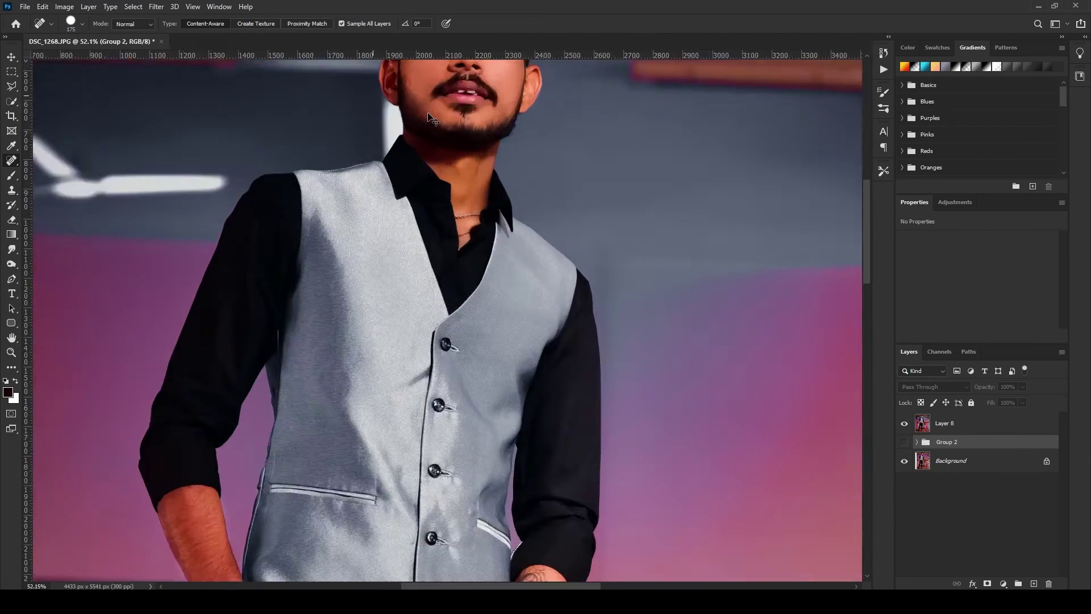
pyautogui.scroll(-8, 423, 109)
pyautogui.keyDown('ctrl'); pyautogui.click(410, 230); pyautogui.keyUp('ctrl')
pyautogui.scroll(5, 294, 334)
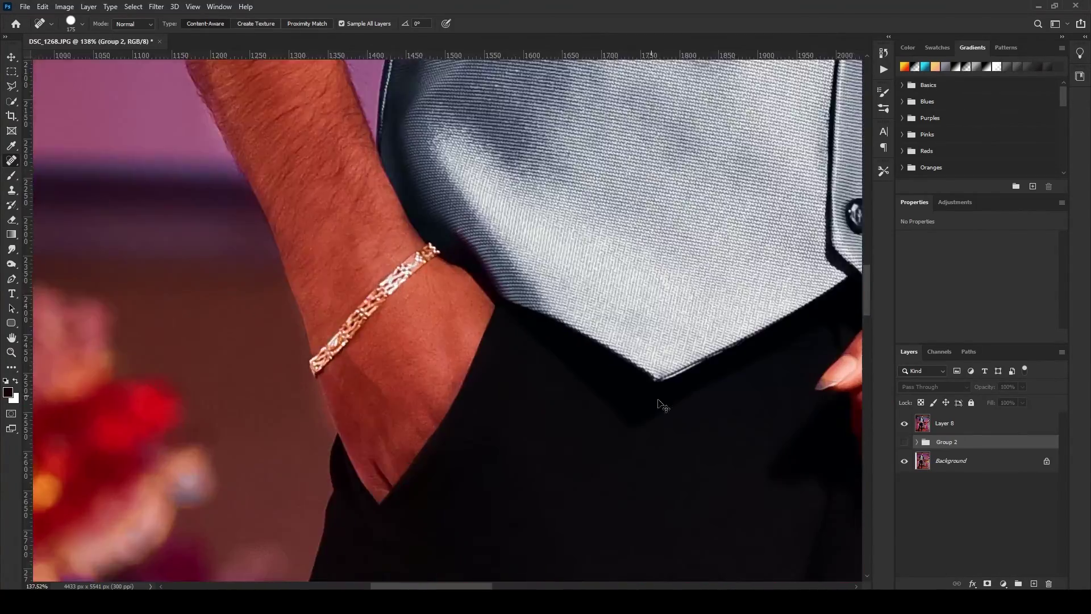
pyautogui.click(12, 247)
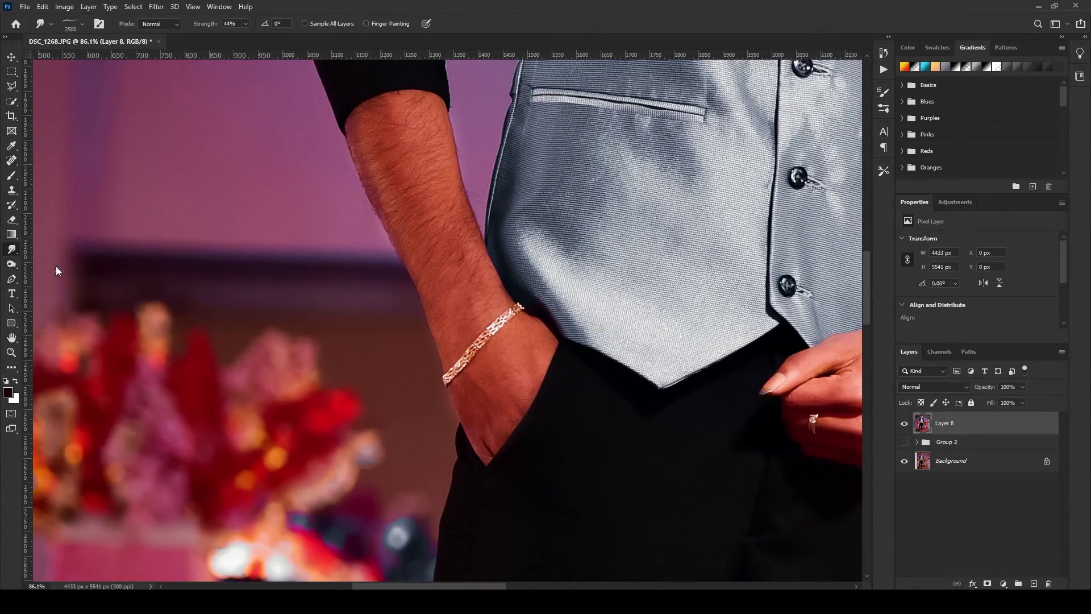
pyautogui.rightClick(15, 250)
pyautogui.click(44, 260)
pyautogui.scroll(6, 534, 332)
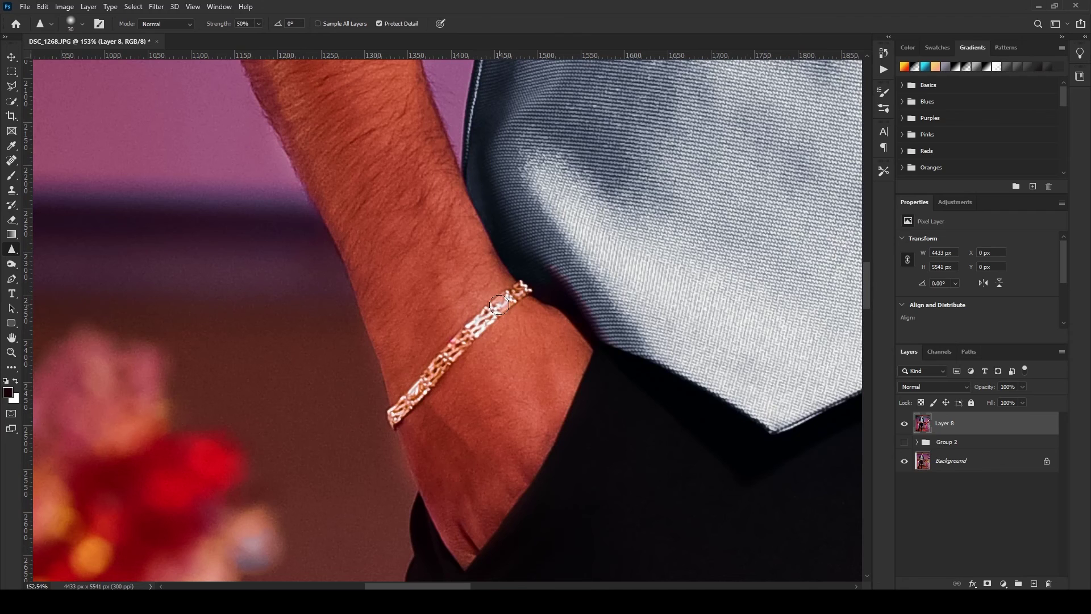
# Step: Select the whole bracelet, about 194 x 194 px, with the Quick Selection tool at brush size 10
pyautogui.rightClick(13, 87)
pyautogui.rightClick(12, 105)
pyautogui.click(45, 113)
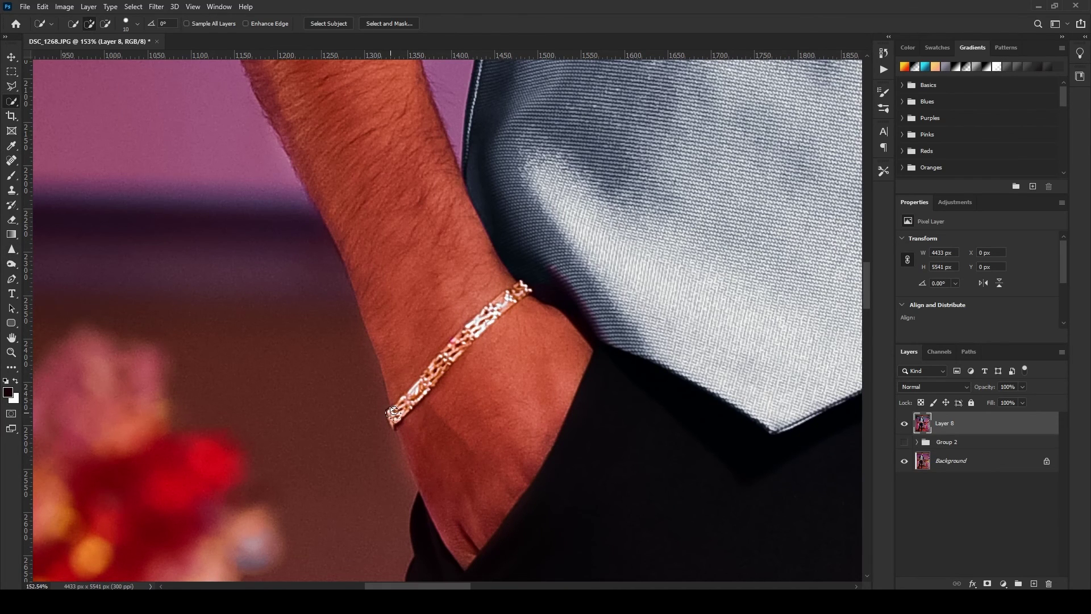
pyautogui.hotkey('ctrl', 'd')
pyautogui.scroll(6, 411, 407)
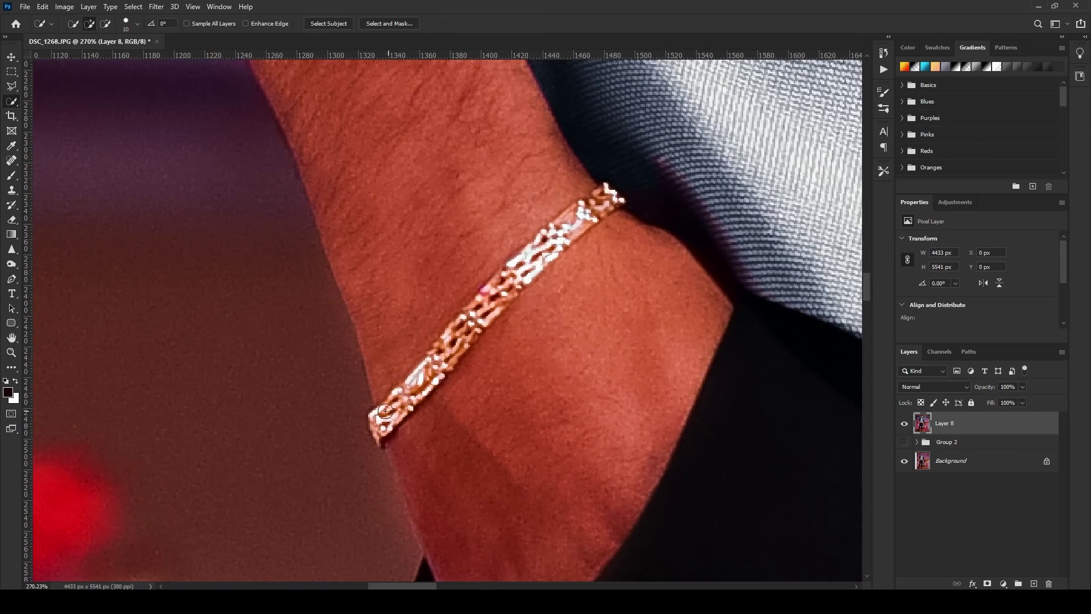
pyautogui.moveTo(538, 247); pyautogui.dragTo(609, 196)
pyautogui.moveTo(554, 219)
pyautogui.mouseDown()
pyautogui.moveTo(430, 335)
pyautogui.moveTo(376, 404)
pyautogui.mouseUp()
pyautogui.click(382, 434)
pyautogui.scroll(-9, 444, 367)
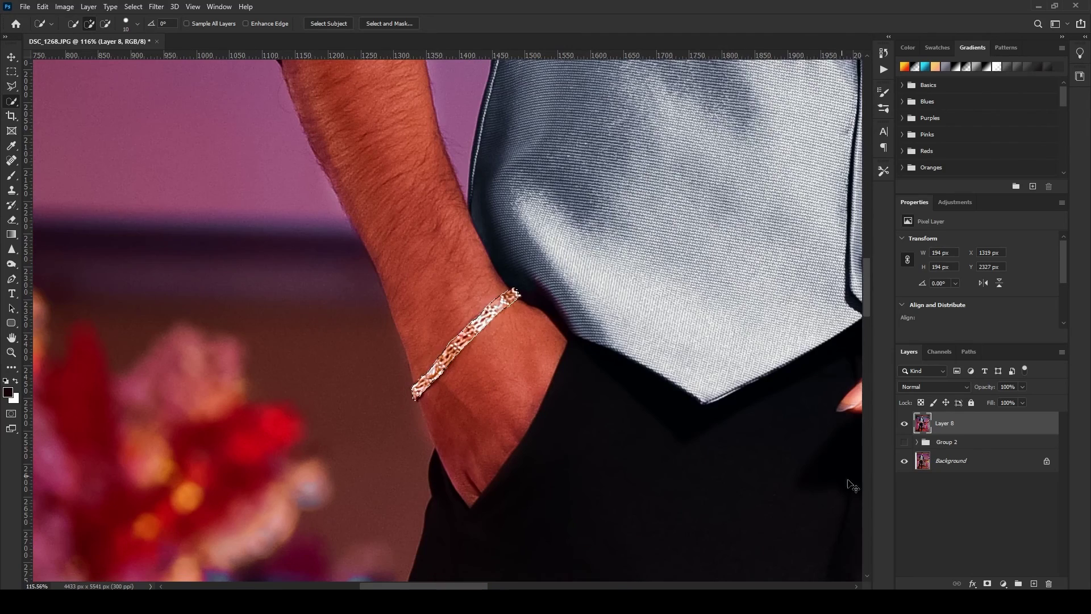
# Step: Add a Hue/Saturation adjustment to the bracelet with Hue +12 and Saturation +18, and stamp the visible layers into a new layer
pyautogui.click(1003, 583)
pyautogui.click(1031, 472)
pyautogui.moveTo(977, 306); pyautogui.dragTo(986, 282)
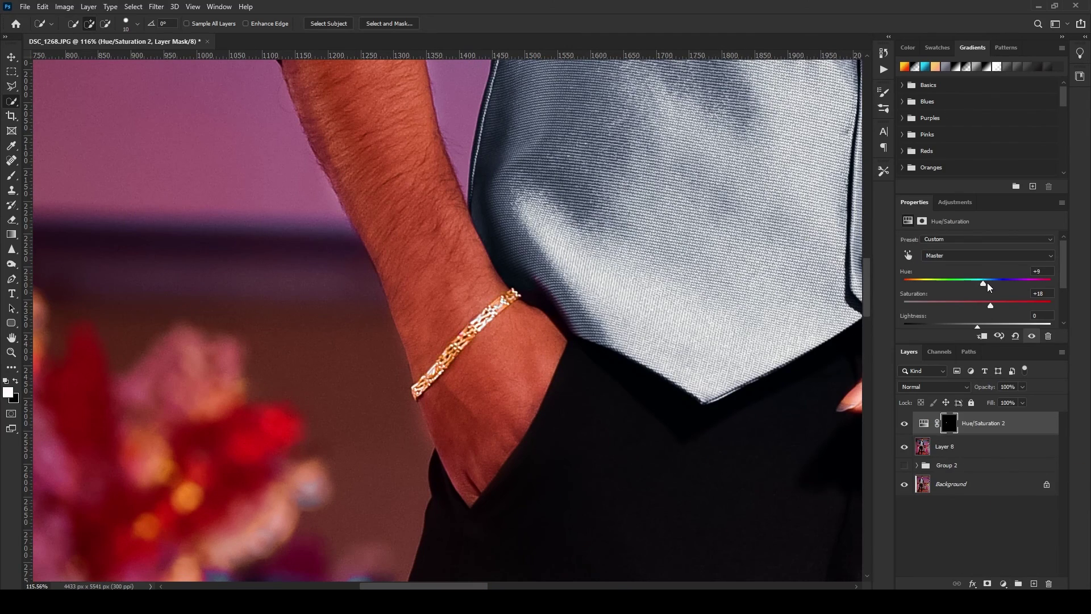
pyautogui.hotkey('ctrl', '0')
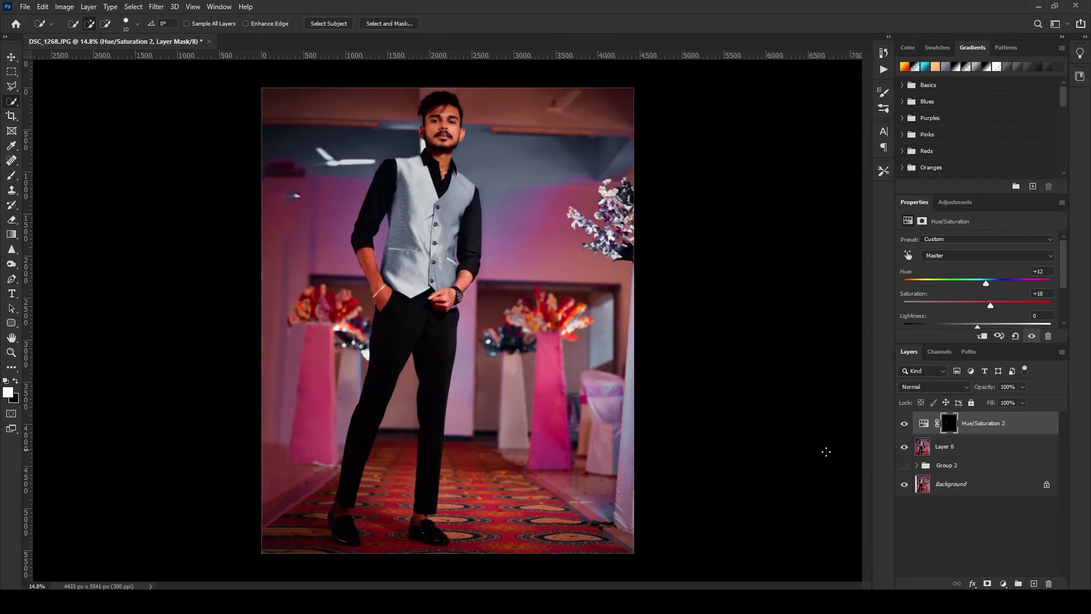
pyautogui.hotkey('ctrl', 'shift', 'alt', 'e')
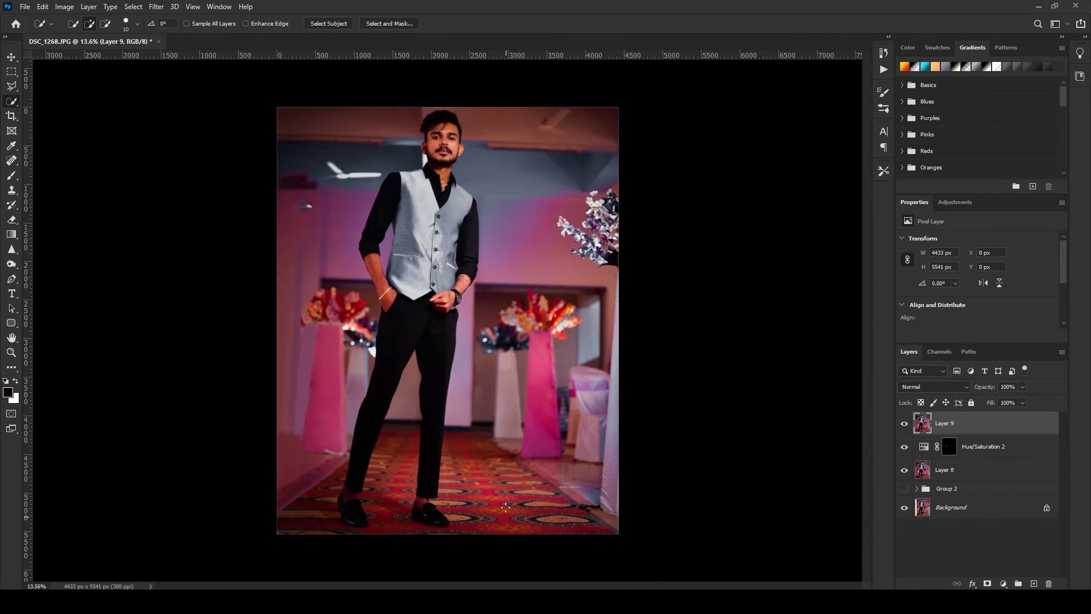
# Step: Compare the finished retouch before and after by switching the visibility of Layer 9
pyautogui.click(904, 425)
pyautogui.click(904, 423)
pyautogui.click(904, 423)
pyautogui.click(905, 424)
pyautogui.click(904, 422)
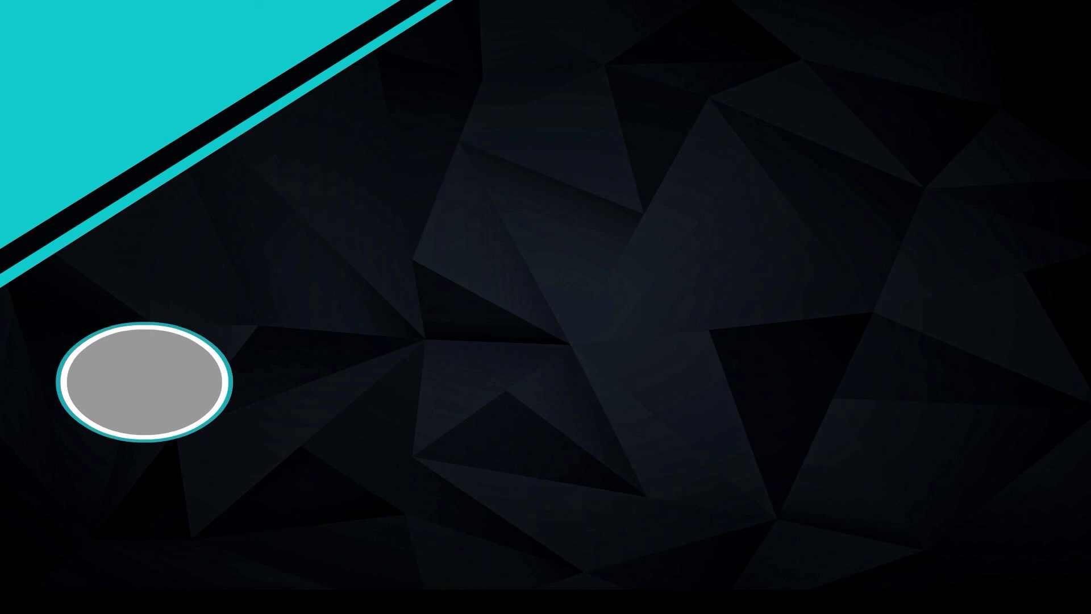